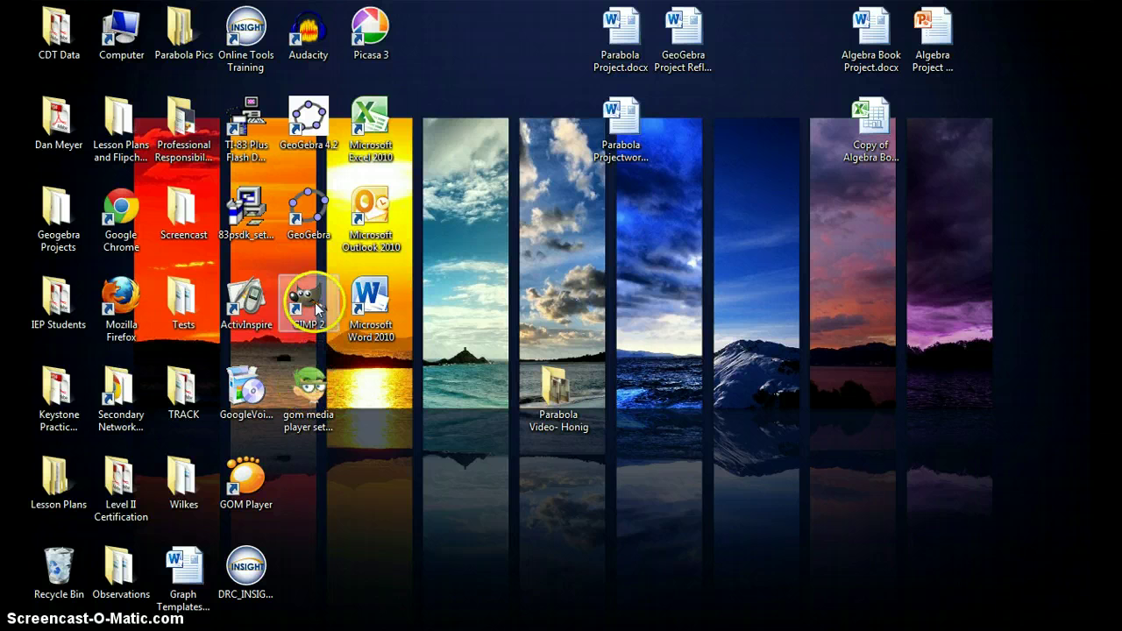
- Open GIMP and arrange its main window, the Toolbox and the Layers dock so that all three fit on screen
double_click(314, 305)
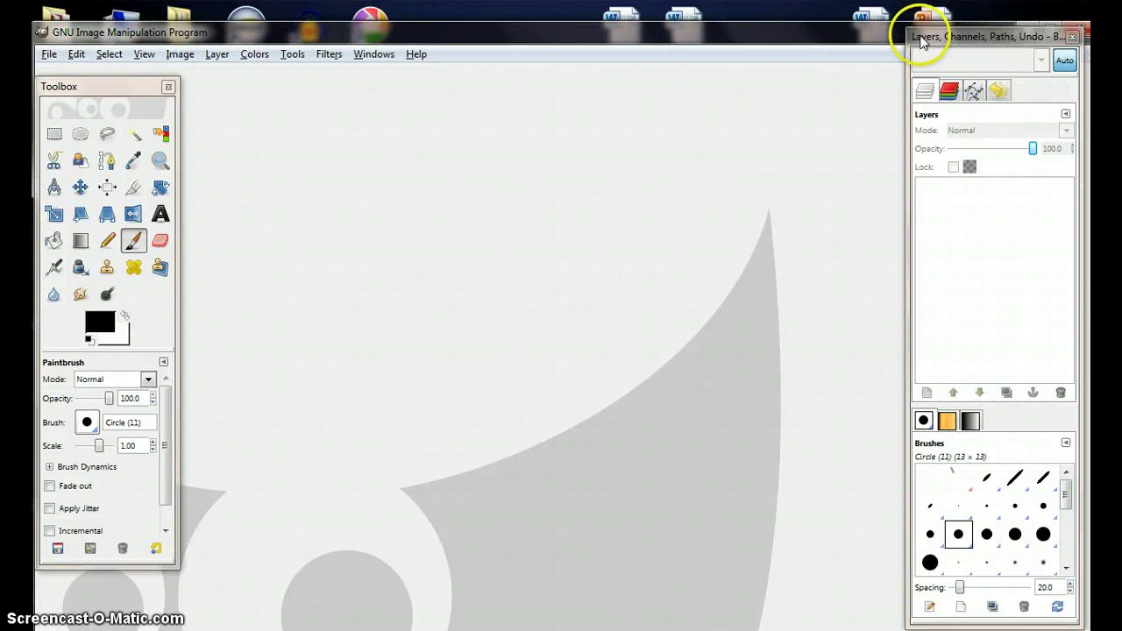
click(792, 44)
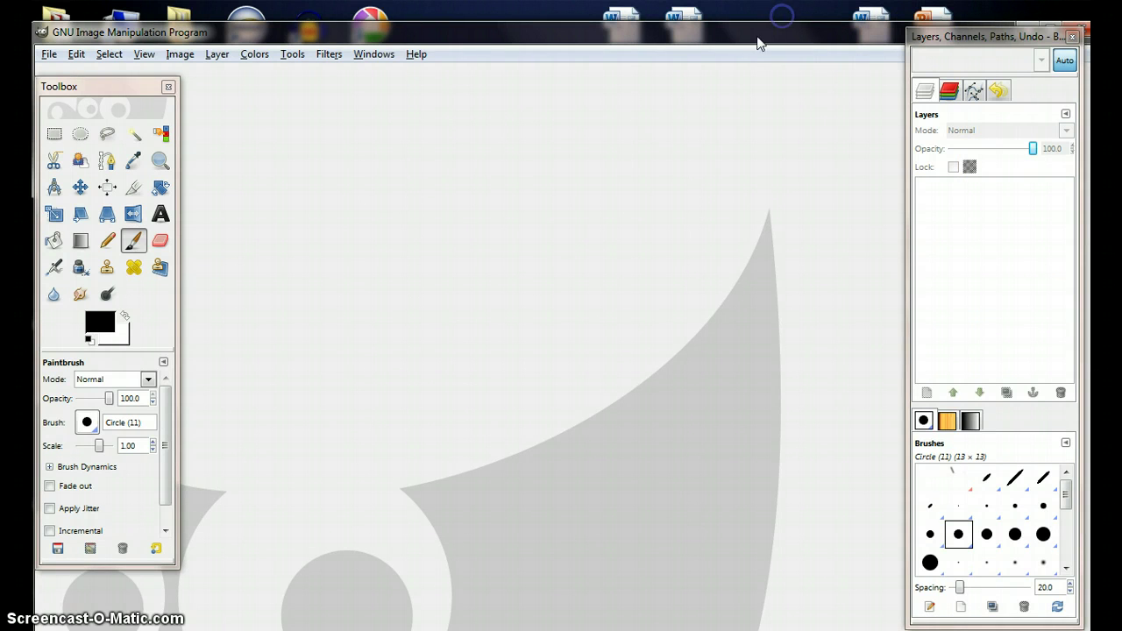
mouse_move(760, 44)
mouse_down()
mouse_move(742, 33)
mouse_move(763, 10)
mouse_move(765, 30)
mouse_up()
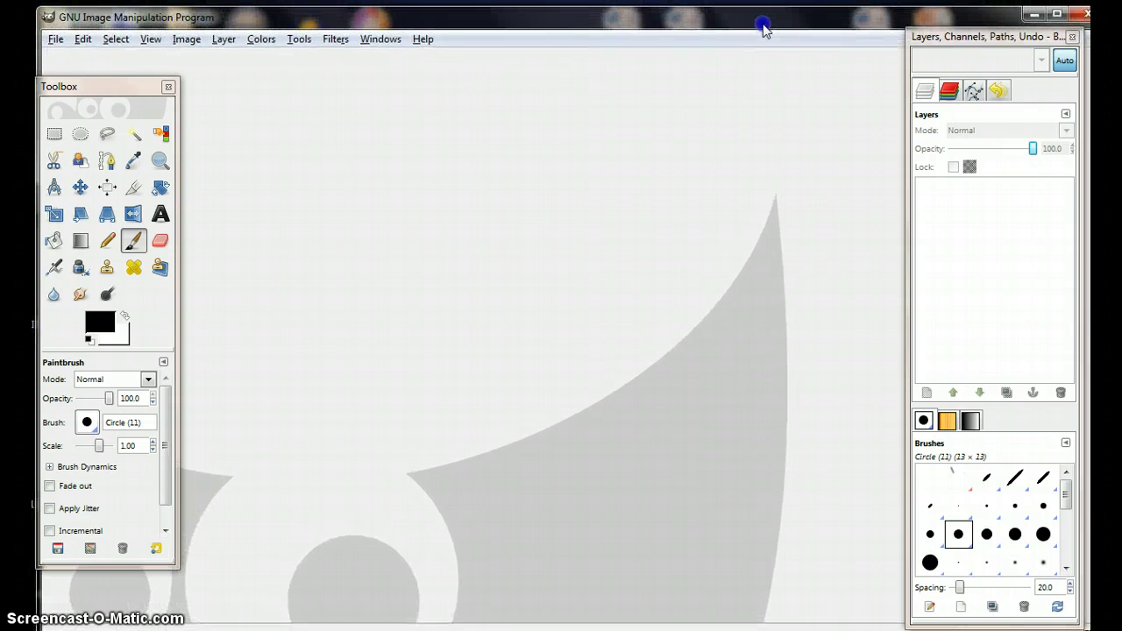
drag(100, 87, 114, 74)
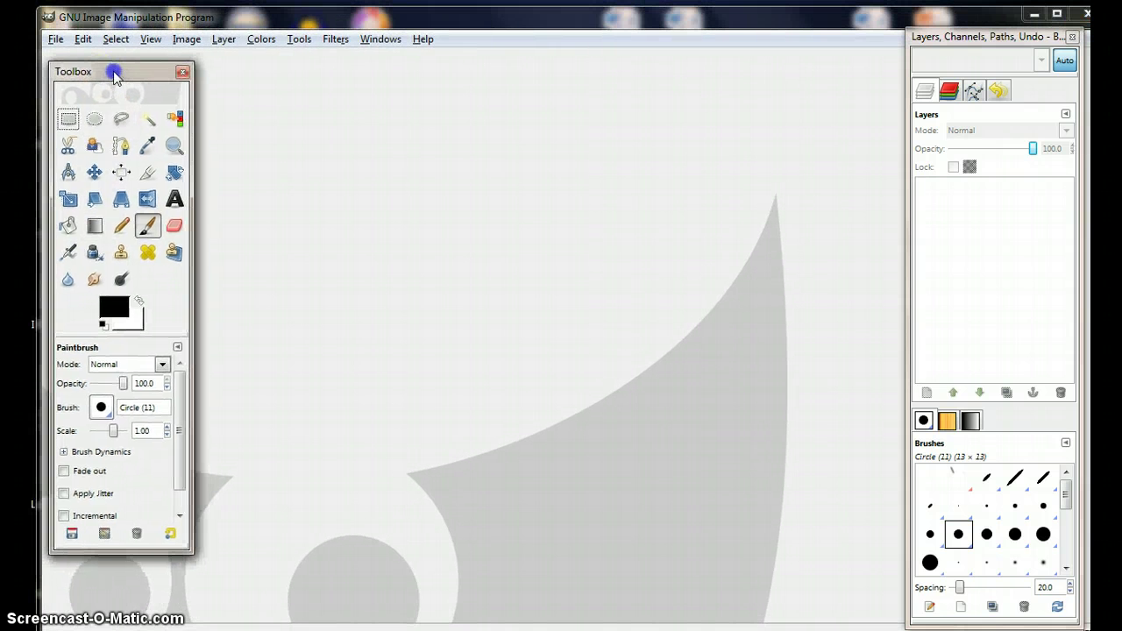
drag(997, 37, 975, 49)
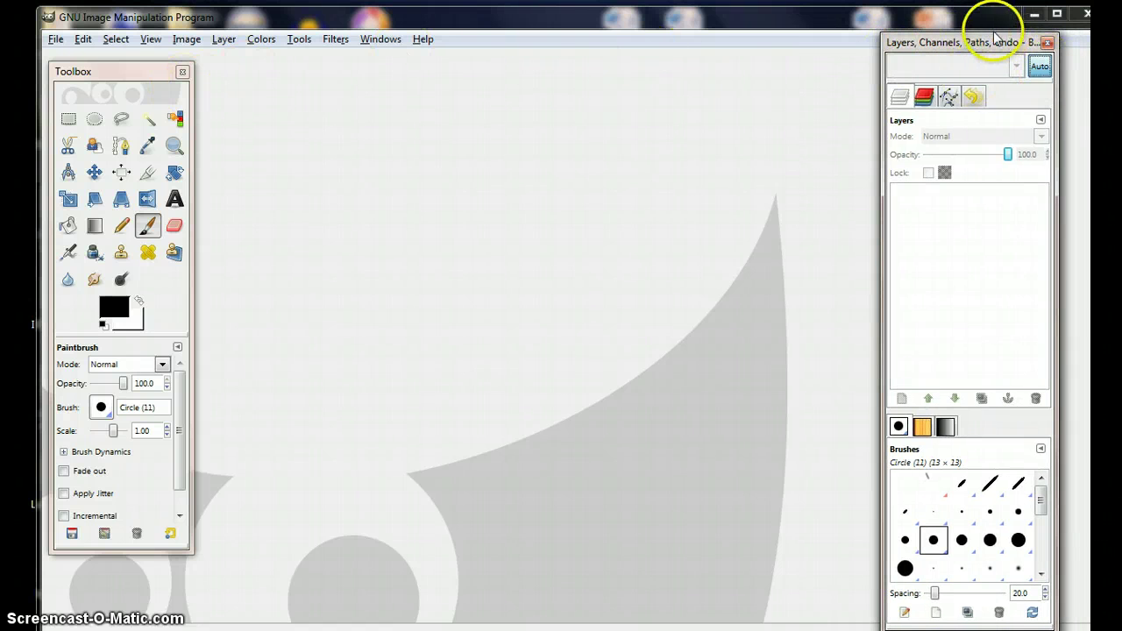
- Close the Layers, Channels, Paths, Undo dock and restore it from the recently closed docks
click(384, 40)
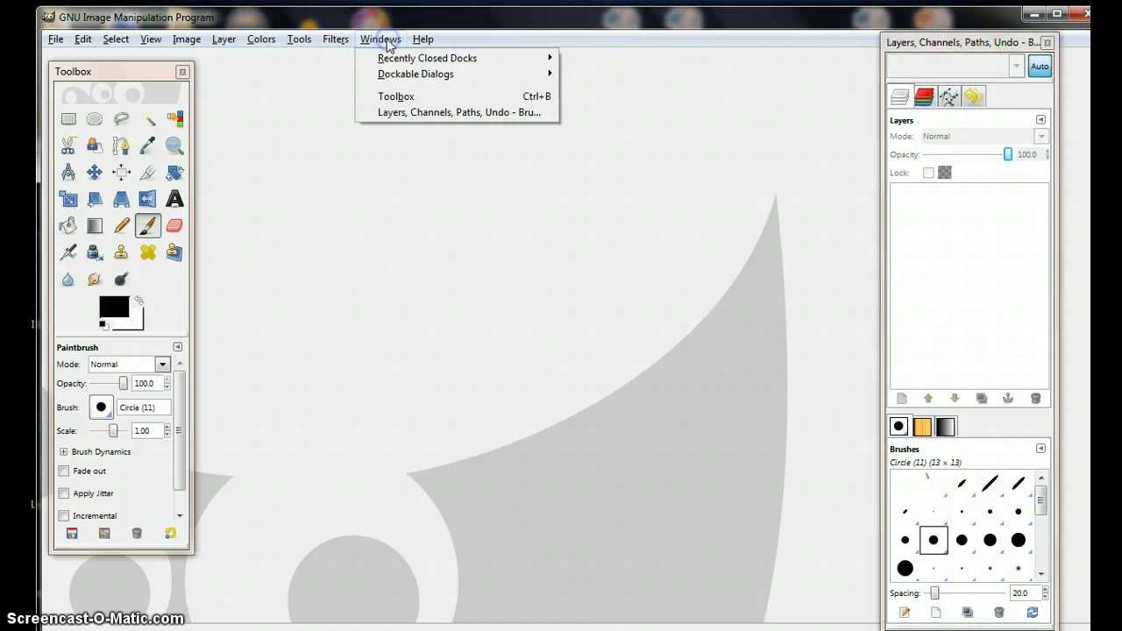
mouse_move(438, 56)
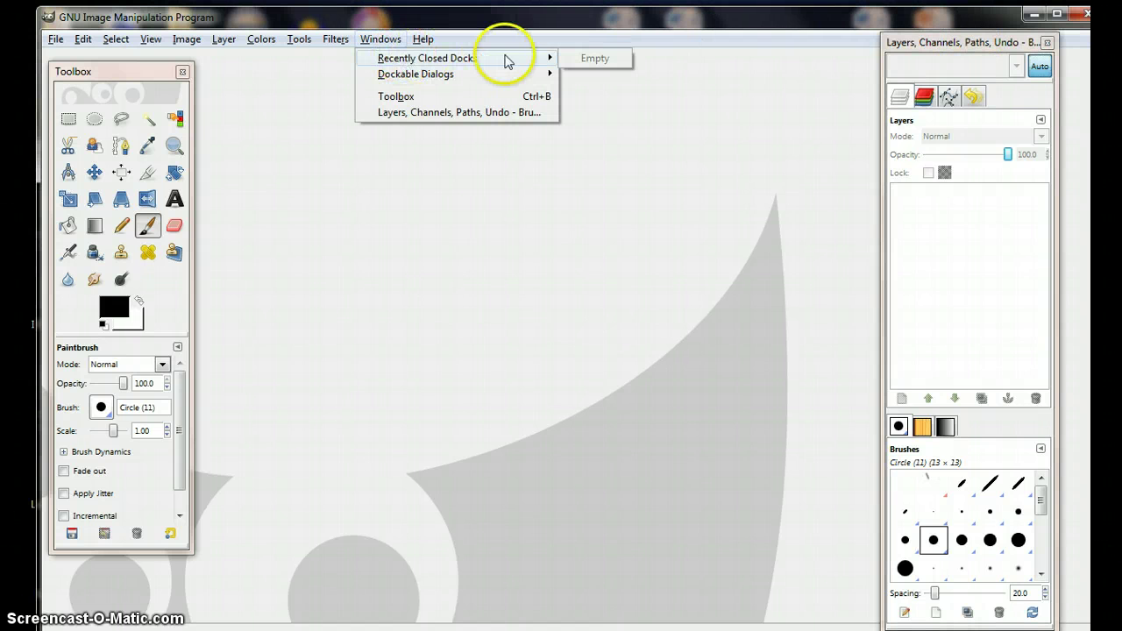
click(756, 23)
click(1048, 41)
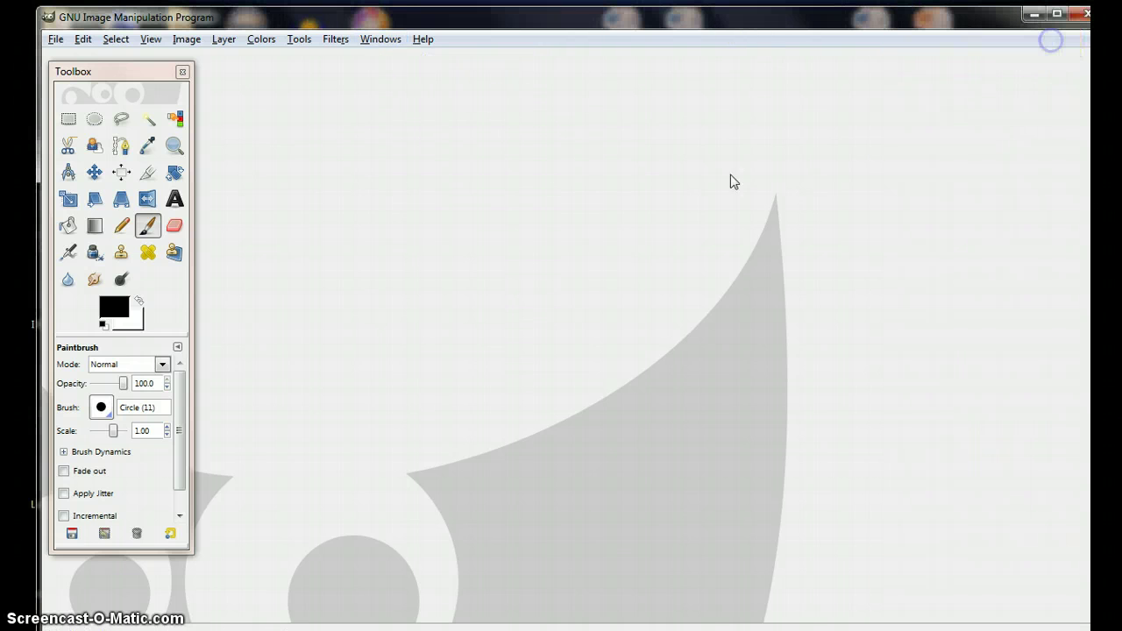
click(383, 39)
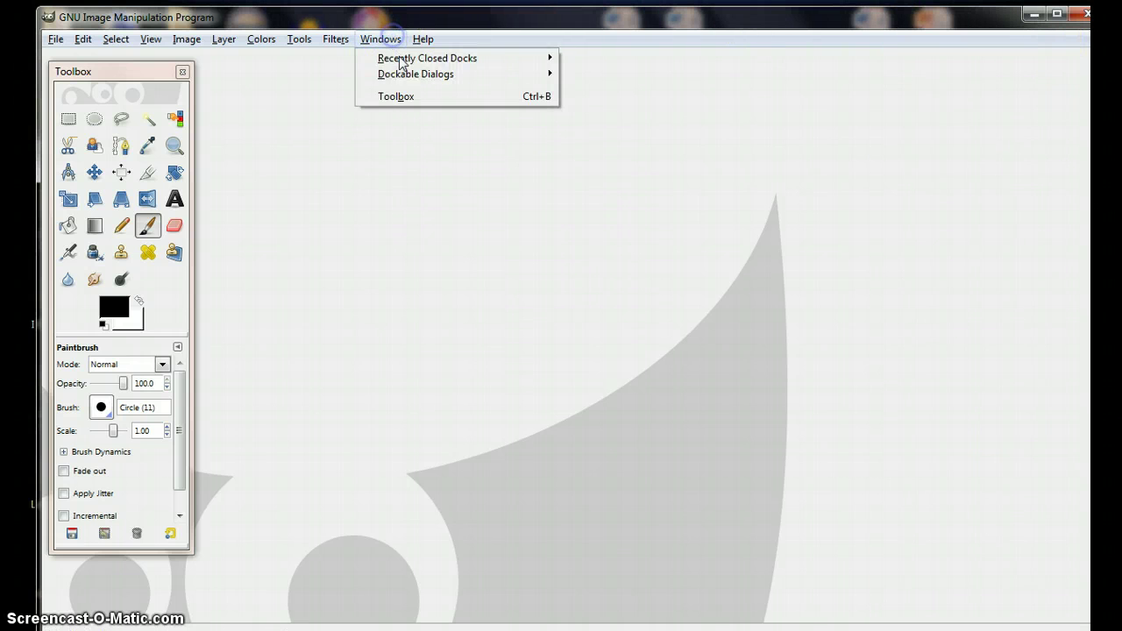
mouse_move(403, 58)
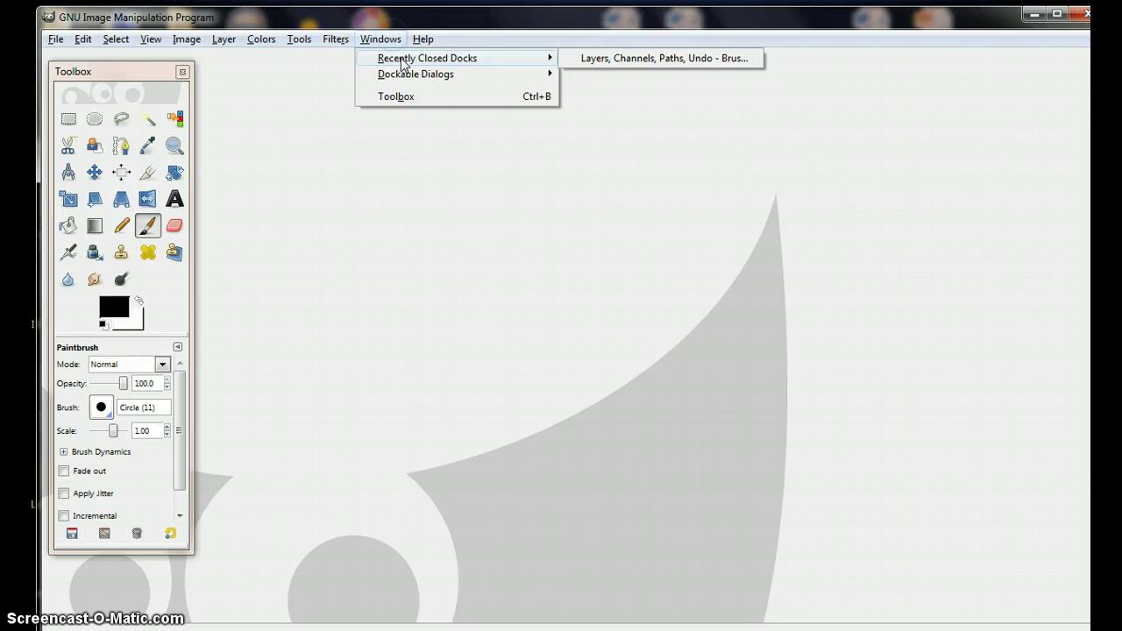
click(602, 59)
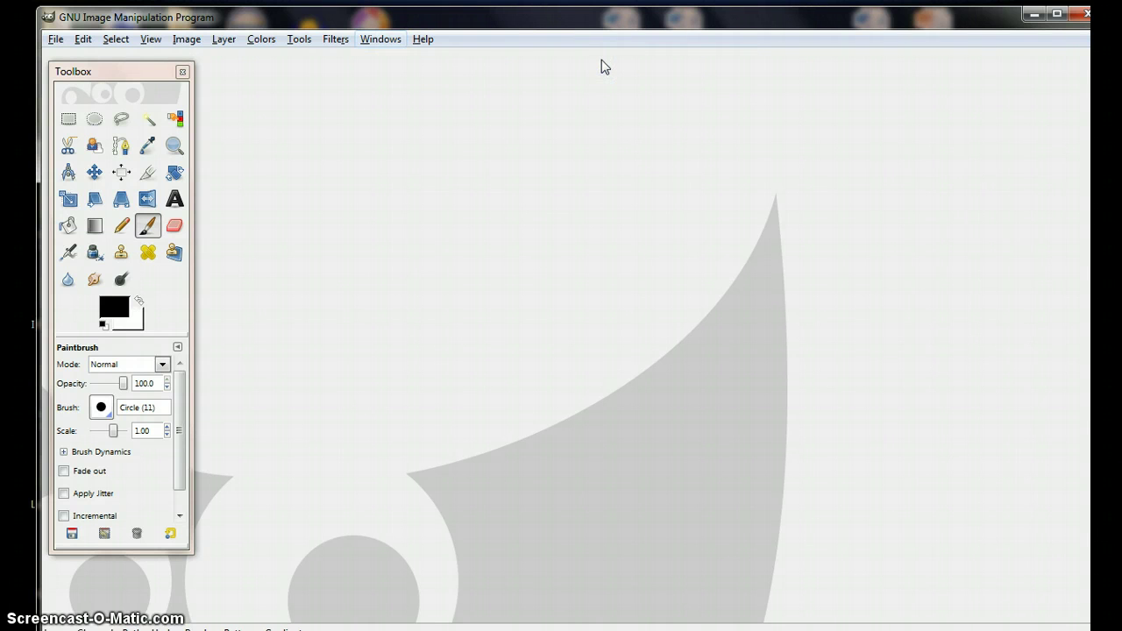
click(662, 250)
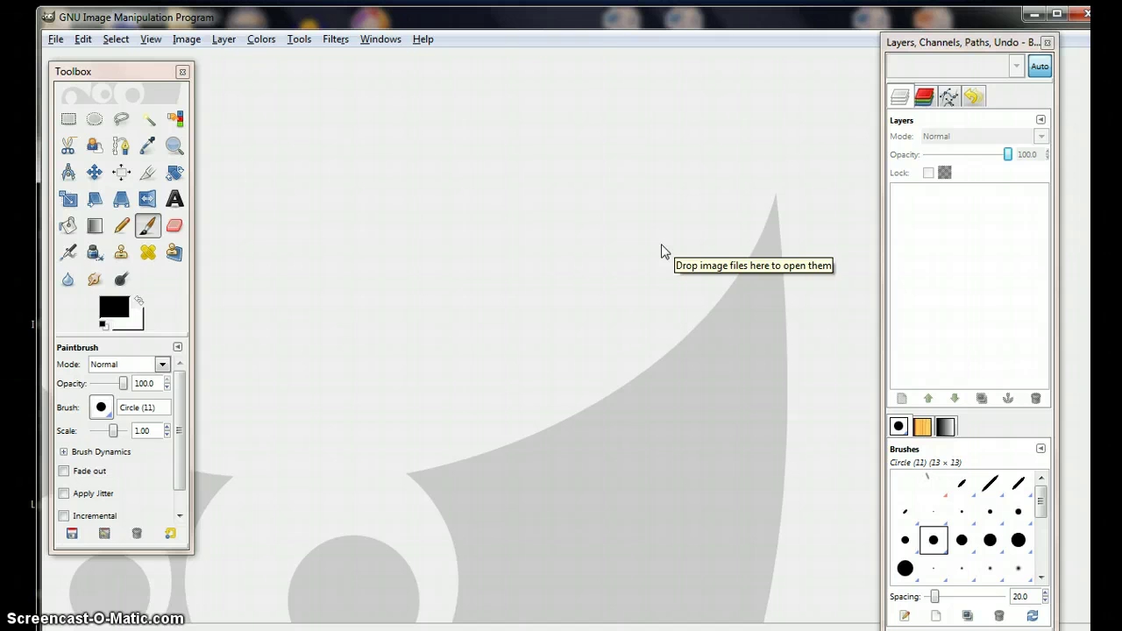
- Start opening images as layers and browse to the parabola video frames folder on the Desktop
click(55, 41)
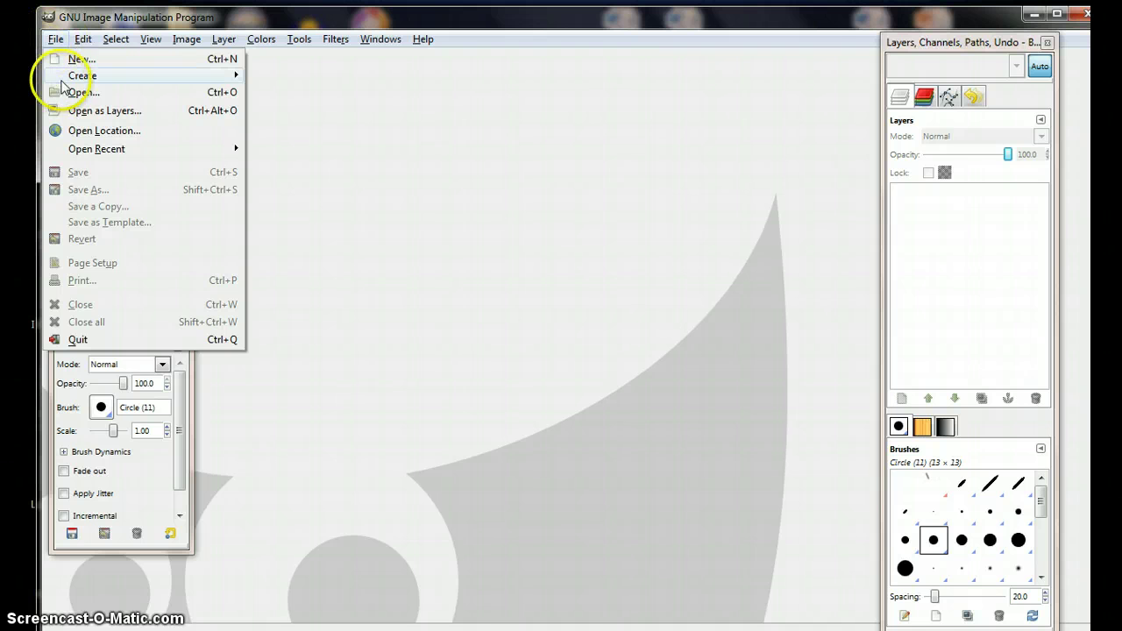
click(52, 40)
click(53, 39)
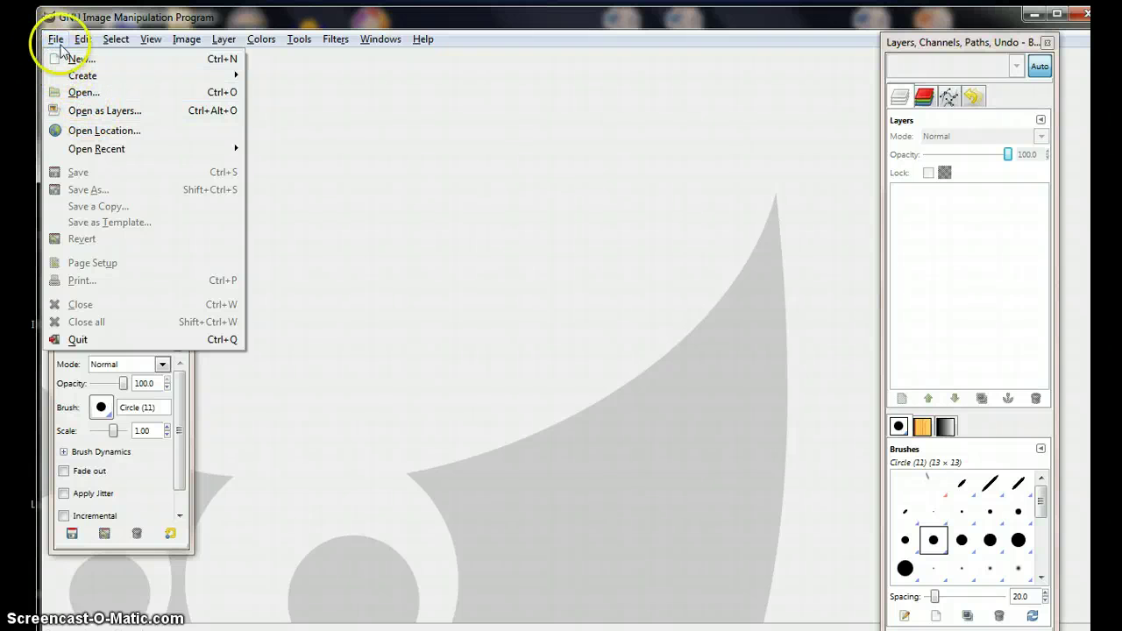
click(93, 113)
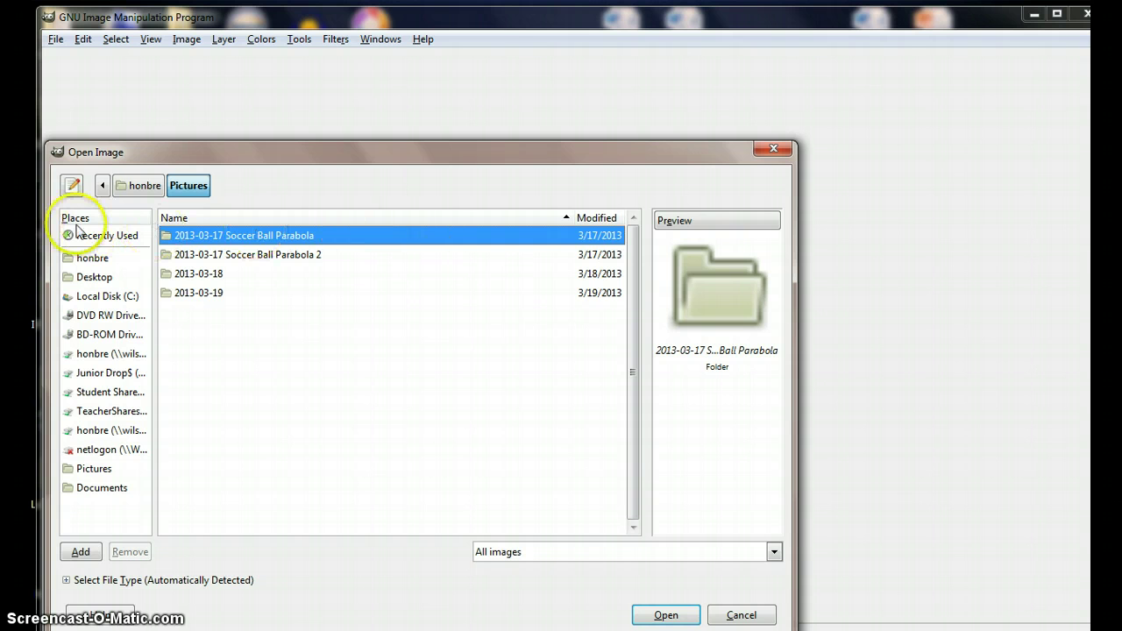
click(99, 277)
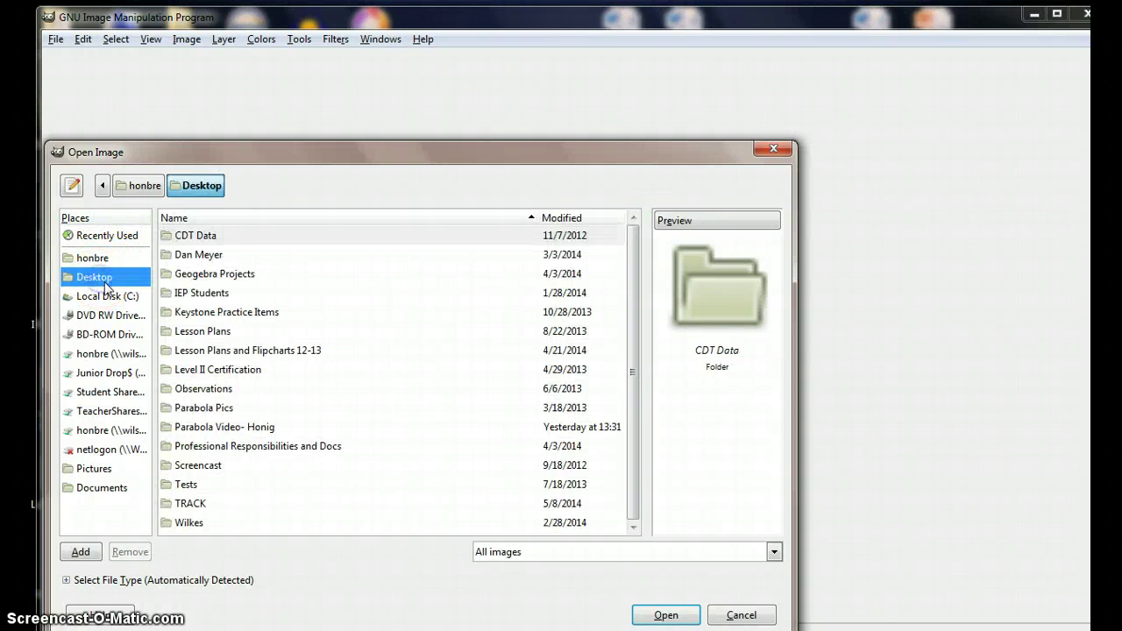
double_click(225, 428)
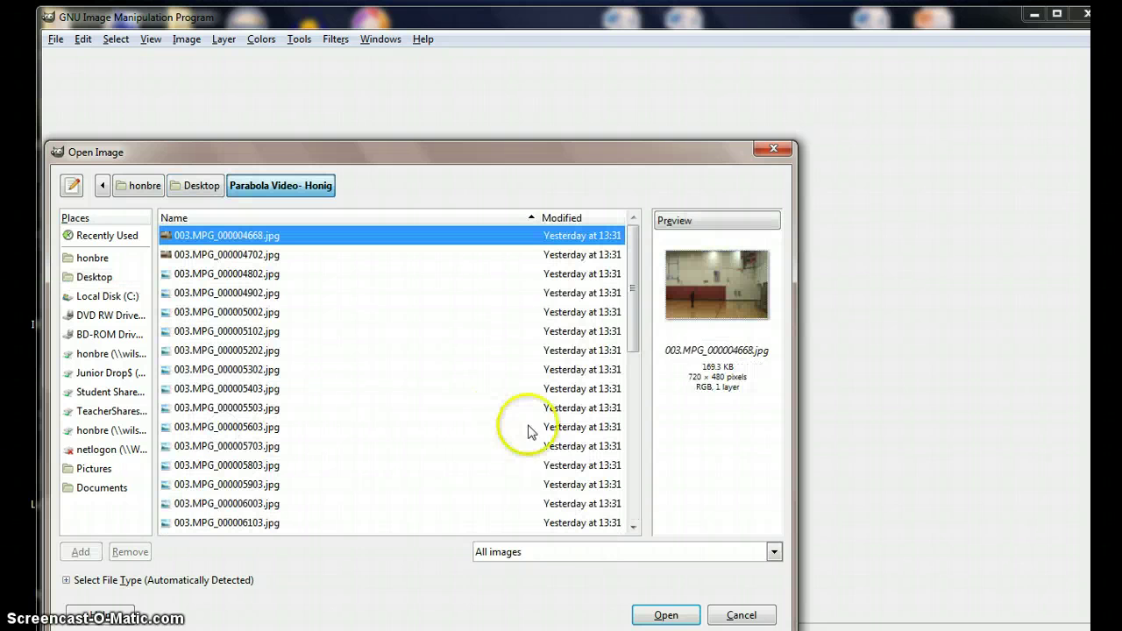
- Preview the first few frame images in the folder to compare them, ending on 003.MPG_000004668.jpg
click(226, 275)
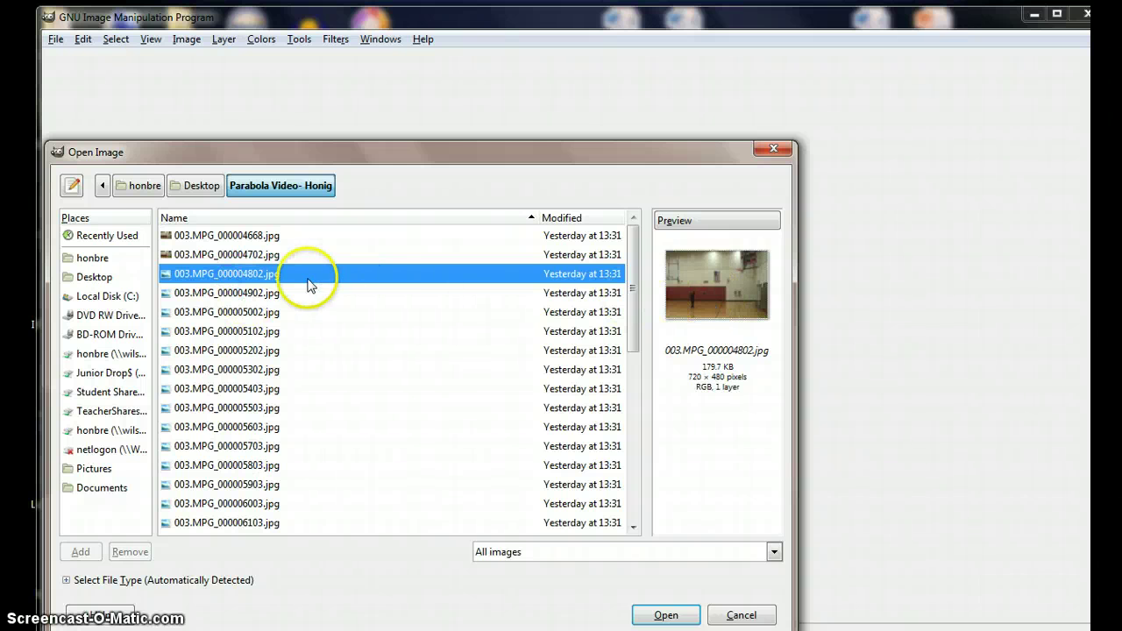
click(265, 296)
click(261, 314)
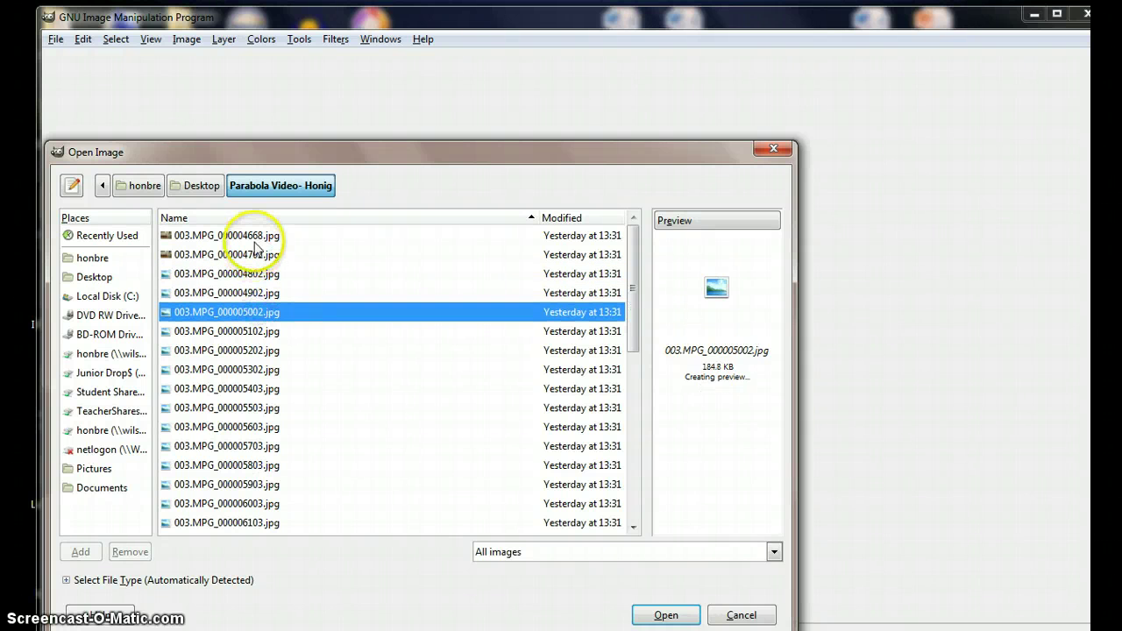
click(250, 236)
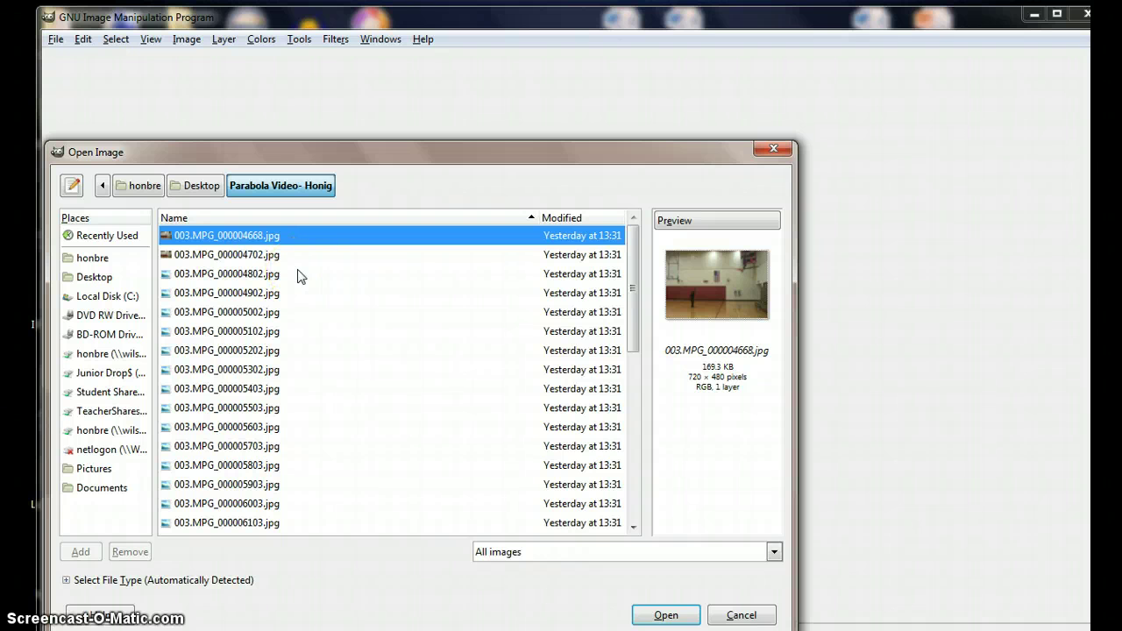
key(Down)
key(Down)
key(Down)
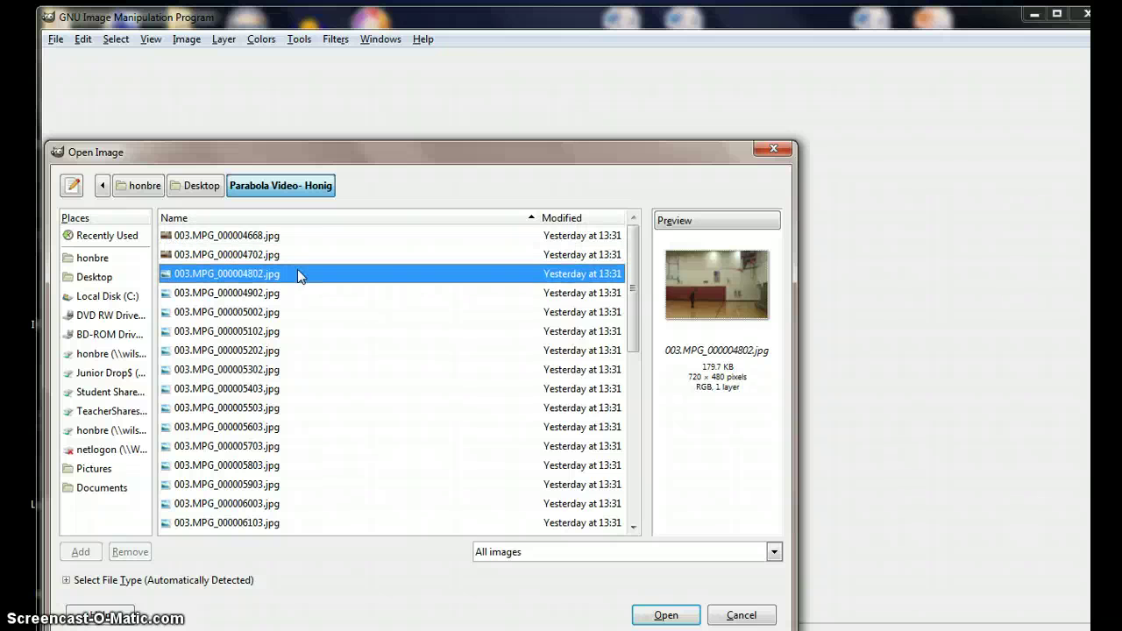
key(Up)
key(Up)
key(Up)
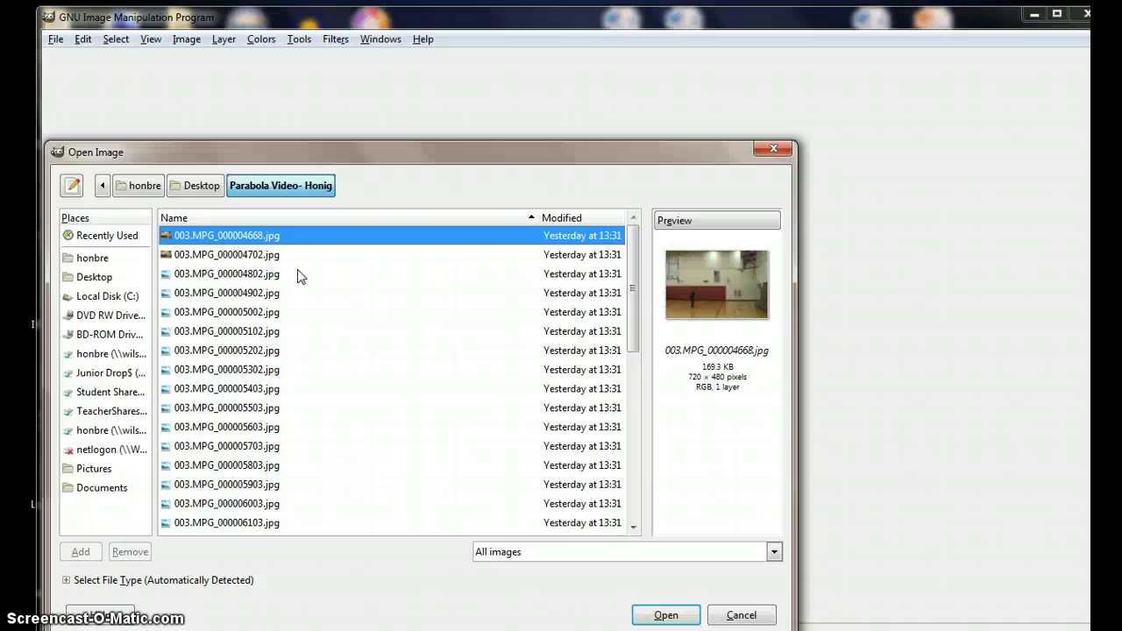
- Select all frame images from 003.MPG_000004668.jpg through 003.MPG_000007938.jpg and open them as layers
key(shift+Down)
key(shift+Down)
key(shift+Down)
key(shift+Down)
key(shift+Down)
key(shift+Down)
key(shift+Down)
key(shift+Down)
key(shift+Down)
key(shift+Down)
key(shift+Down)
key(shift+Down)
key(shift+Down)
key(shift+Down)
key(shift+Down)
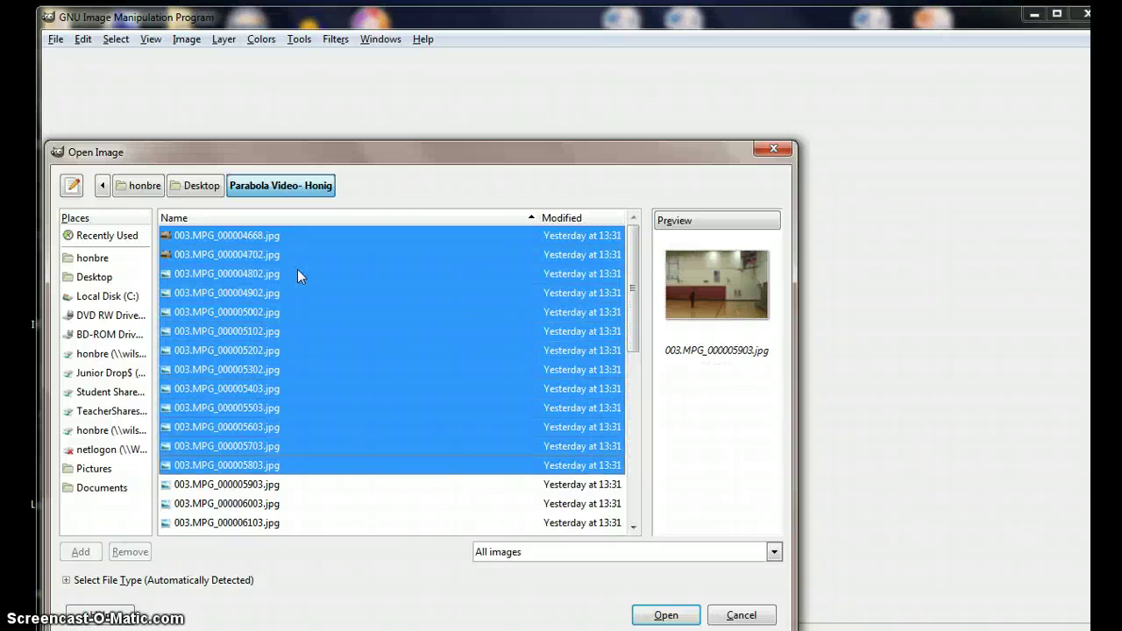
key(shift+Down)
key(shift+Down)
key(shift+Down)
key(shift+Down)
key(shift+Down)
key(shift+Down)
key(shift+Down)
key(shift+Down)
key(shift+Down)
key(shift+Down)
key(shift+Down)
key(shift+Down)
key(shift+Down)
key(shift+Down)
key(shift+Down)
key(shift+Down)
key(shift+Down)
key(shift+Down)
key(shift+Down)
key(shift+Down)
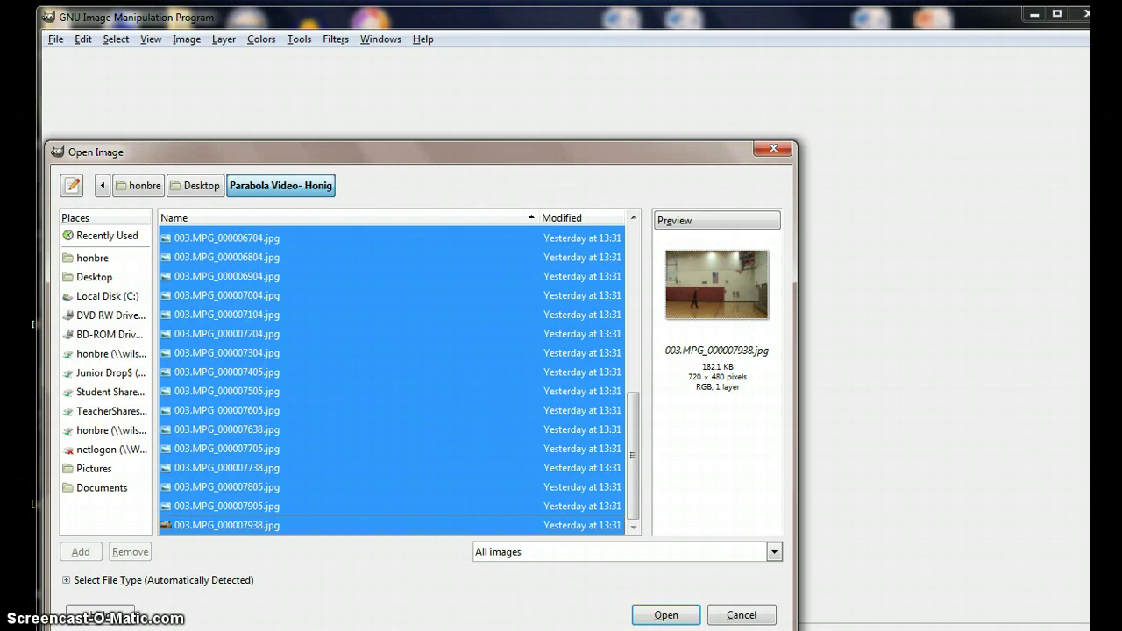
click(684, 617)
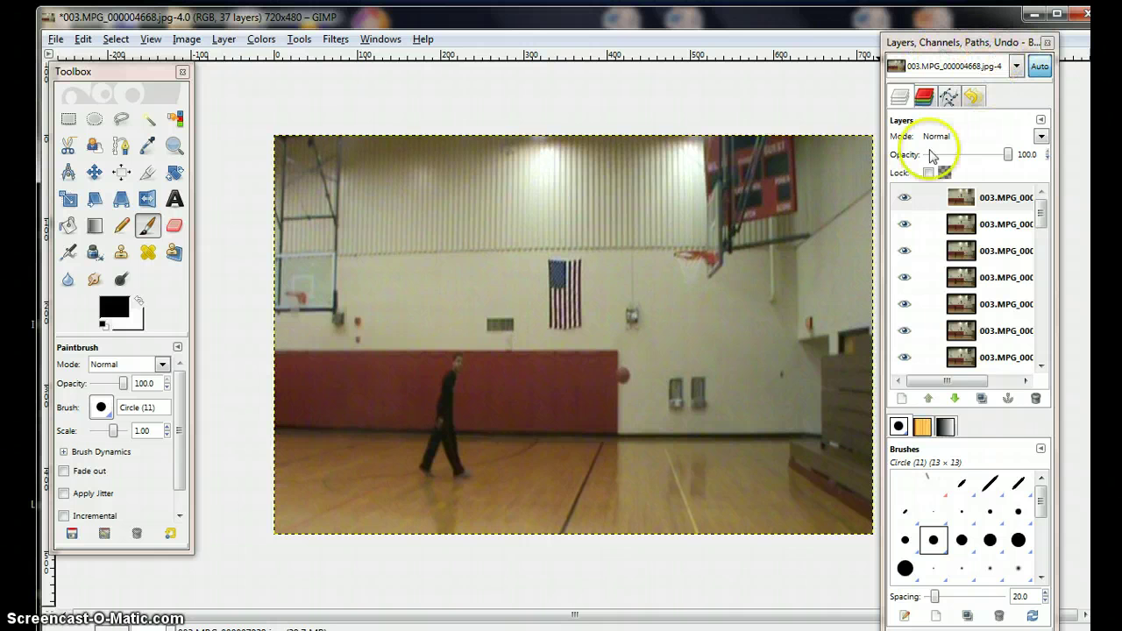
- Hide the topmost frame layer to expose the basketball's position in the frame beneath it
click(907, 227)
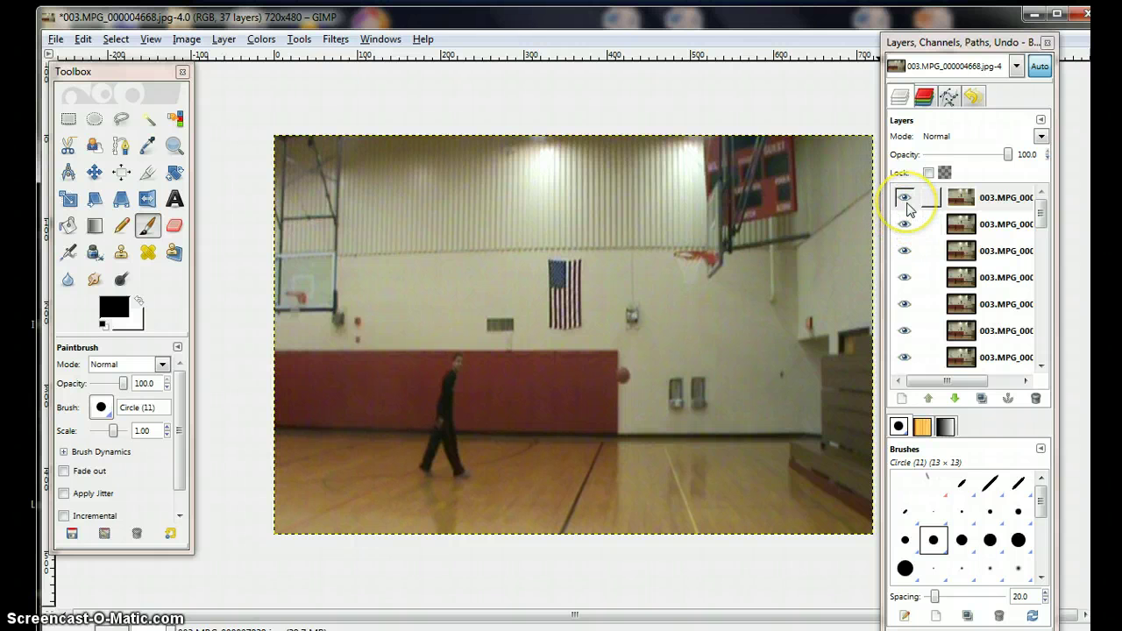
click(907, 202)
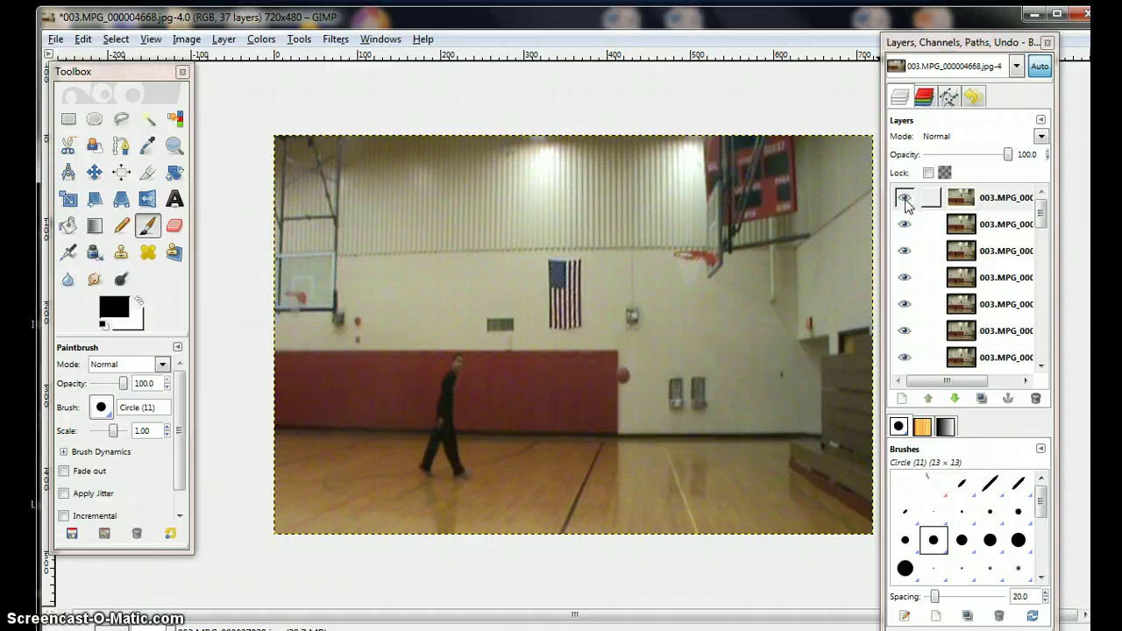
click(907, 202)
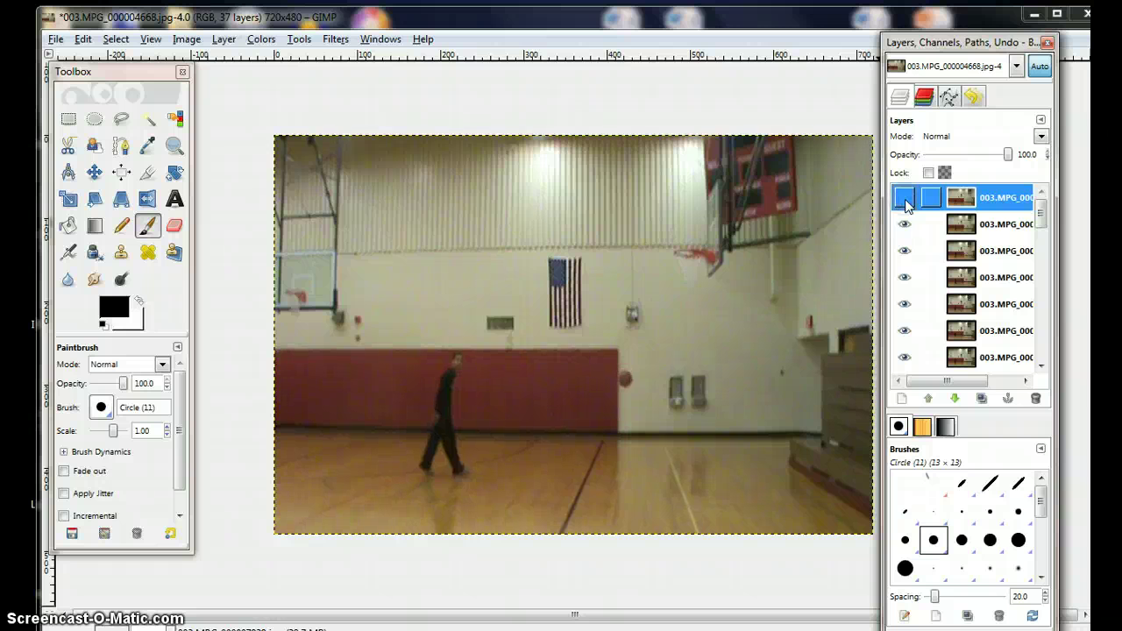
click(663, 364)
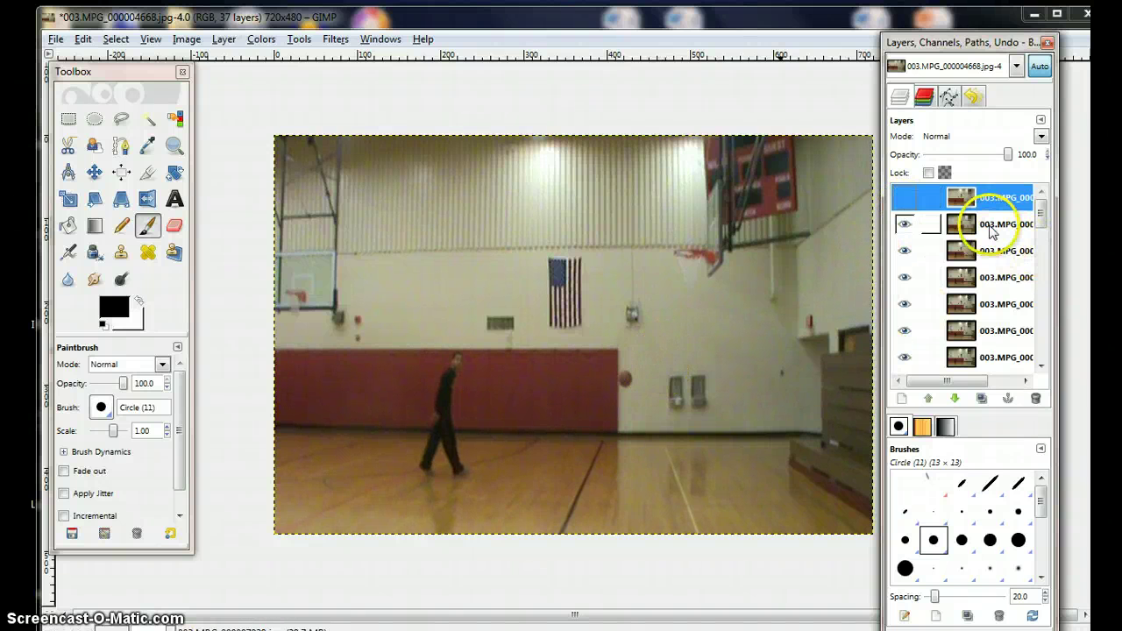
- Hide the next six frame layers directly beneath the already hidden topmost one
click(904, 226)
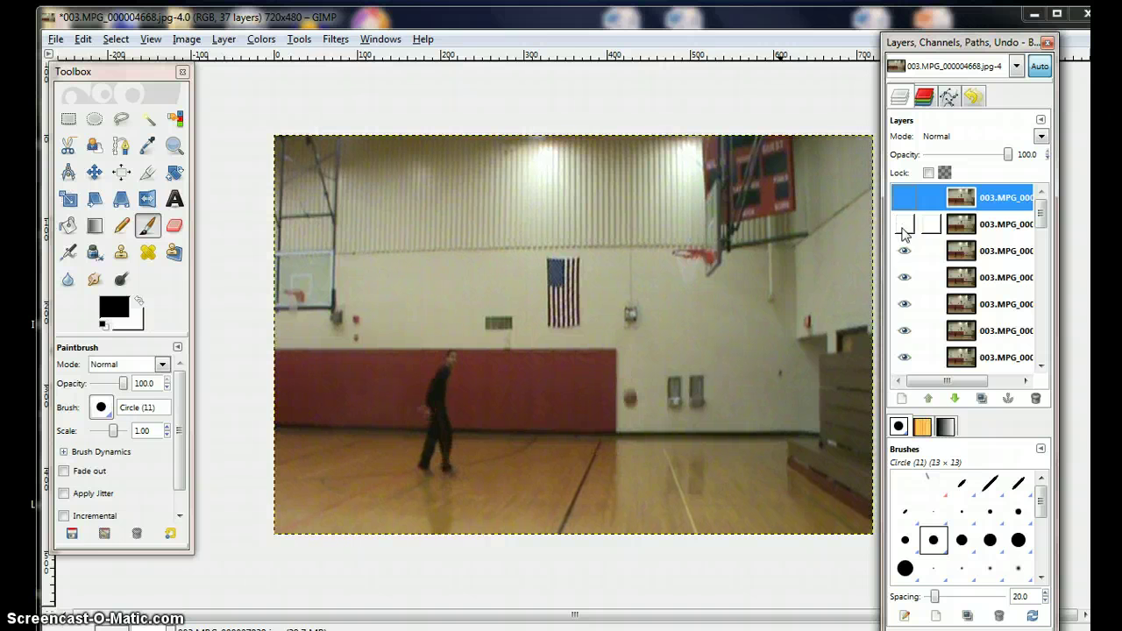
click(906, 253)
click(904, 277)
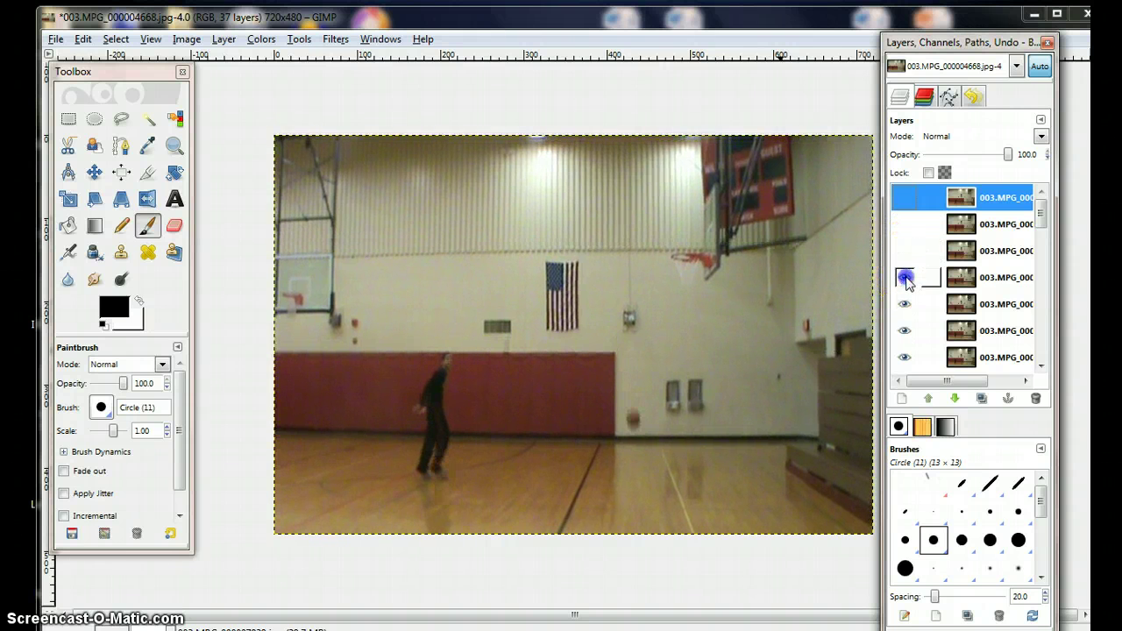
click(905, 304)
click(904, 331)
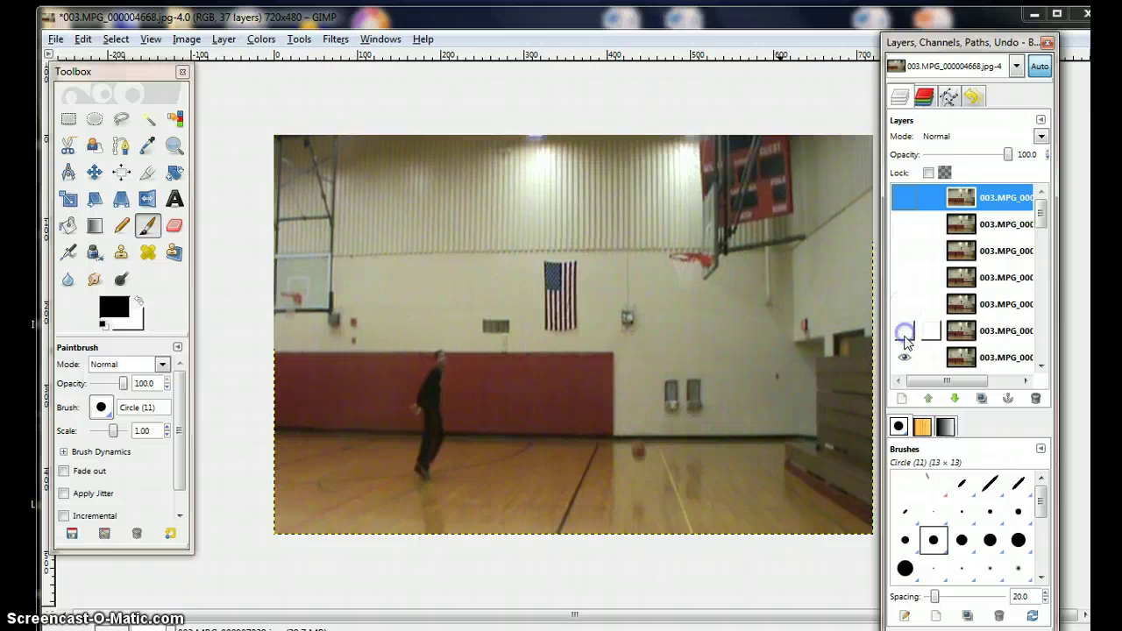
click(904, 357)
- Hide the following seven visible frame layers, working down the stack until the frame with the ball at the rim shows
click(1041, 365)
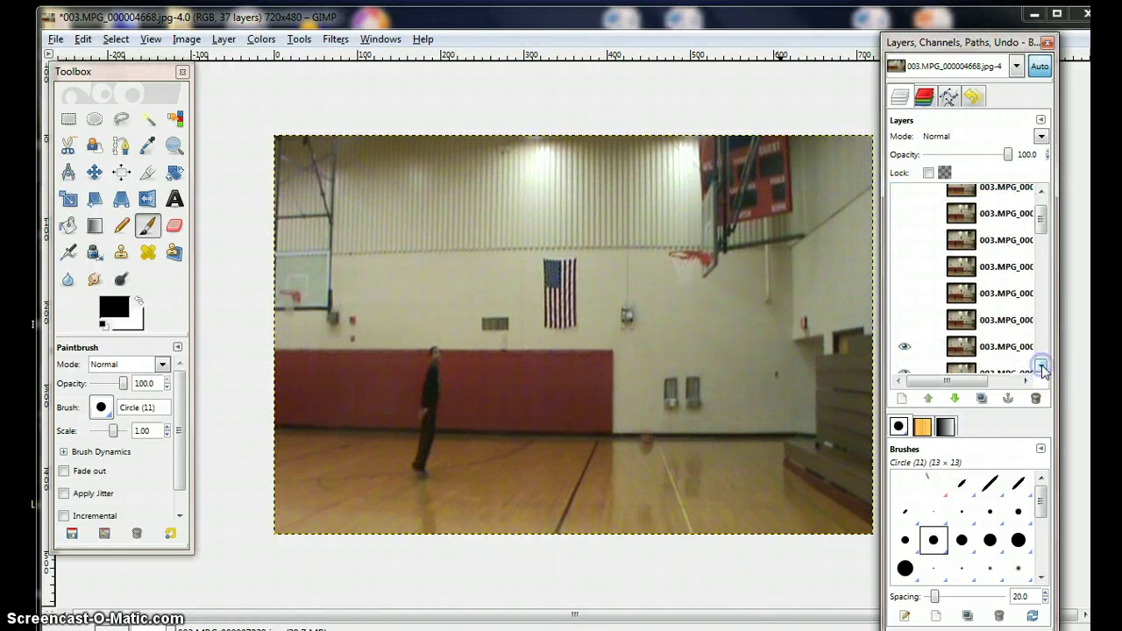
click(1042, 368)
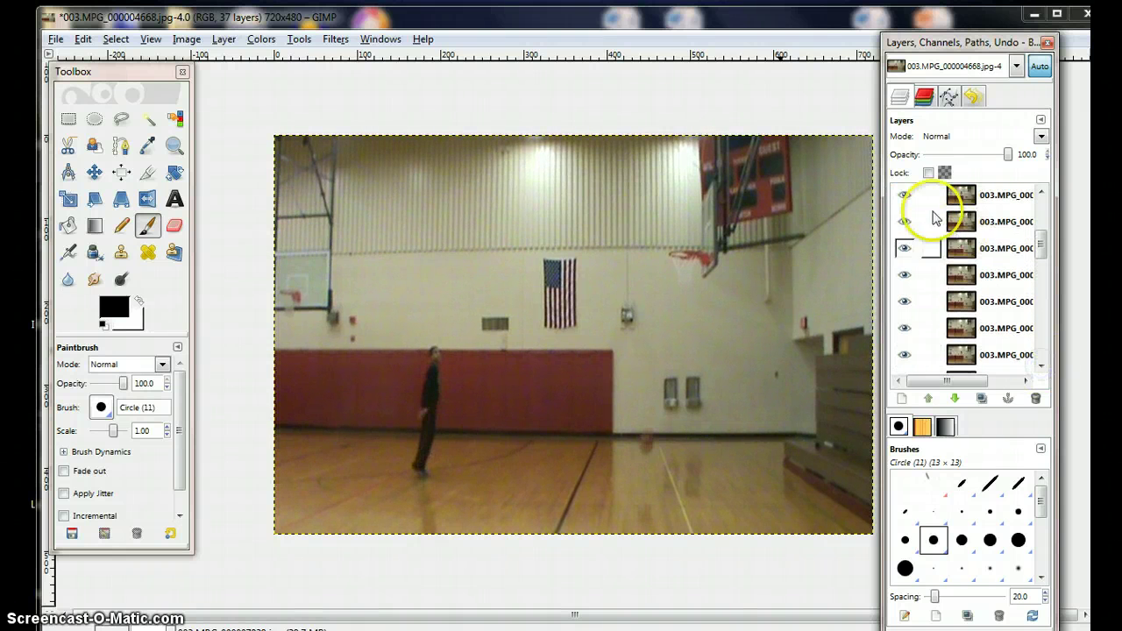
click(909, 195)
click(904, 226)
click(904, 248)
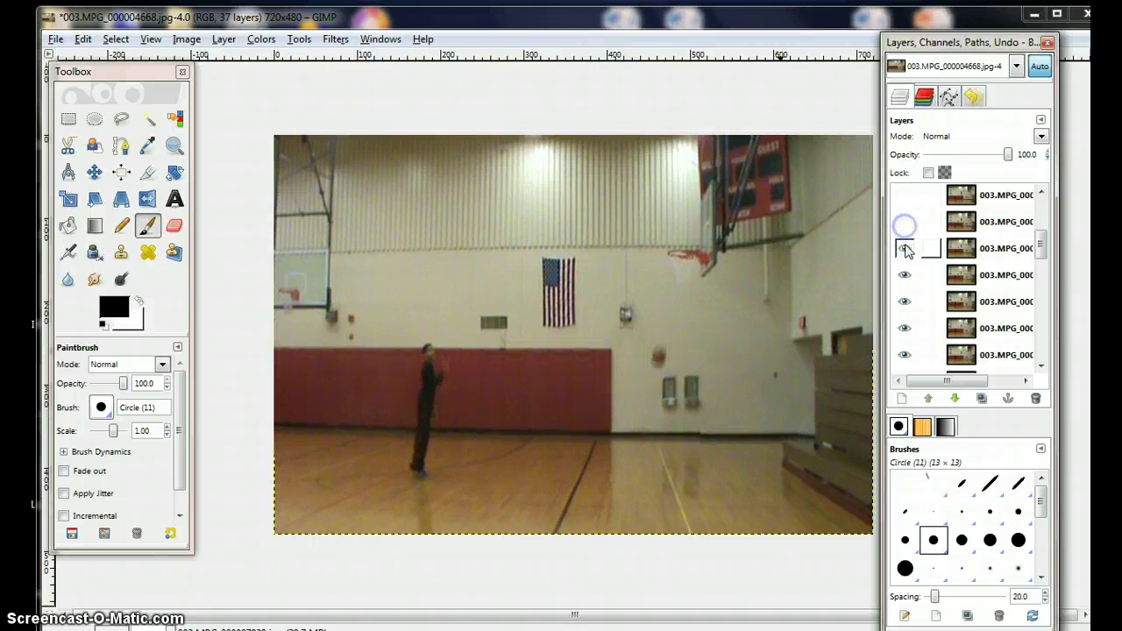
click(904, 274)
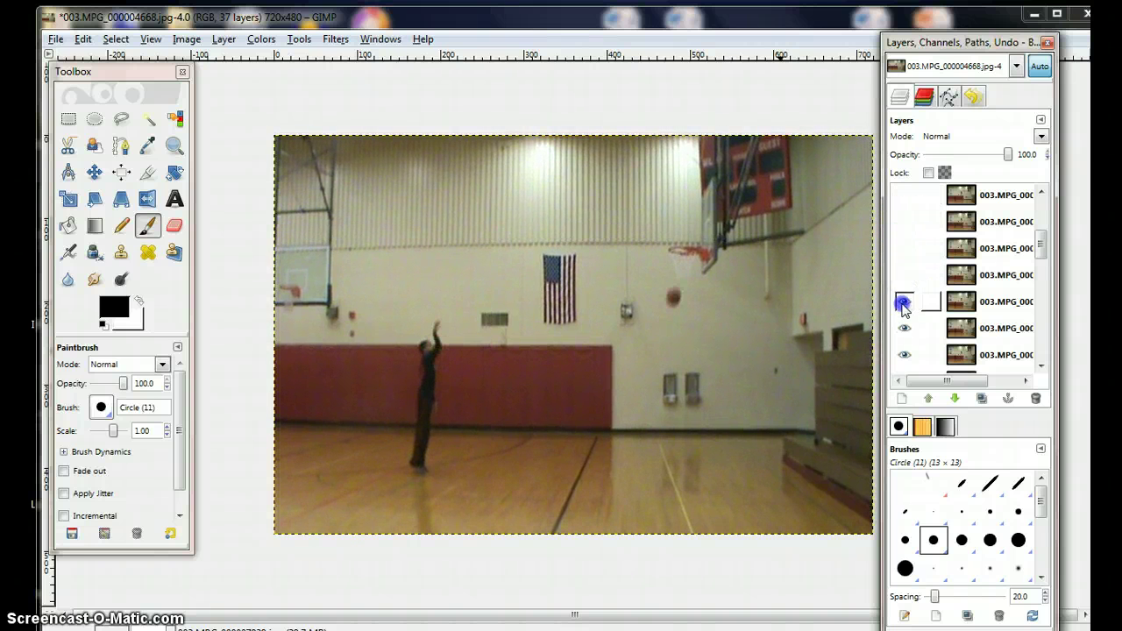
click(904, 301)
click(904, 328)
click(905, 355)
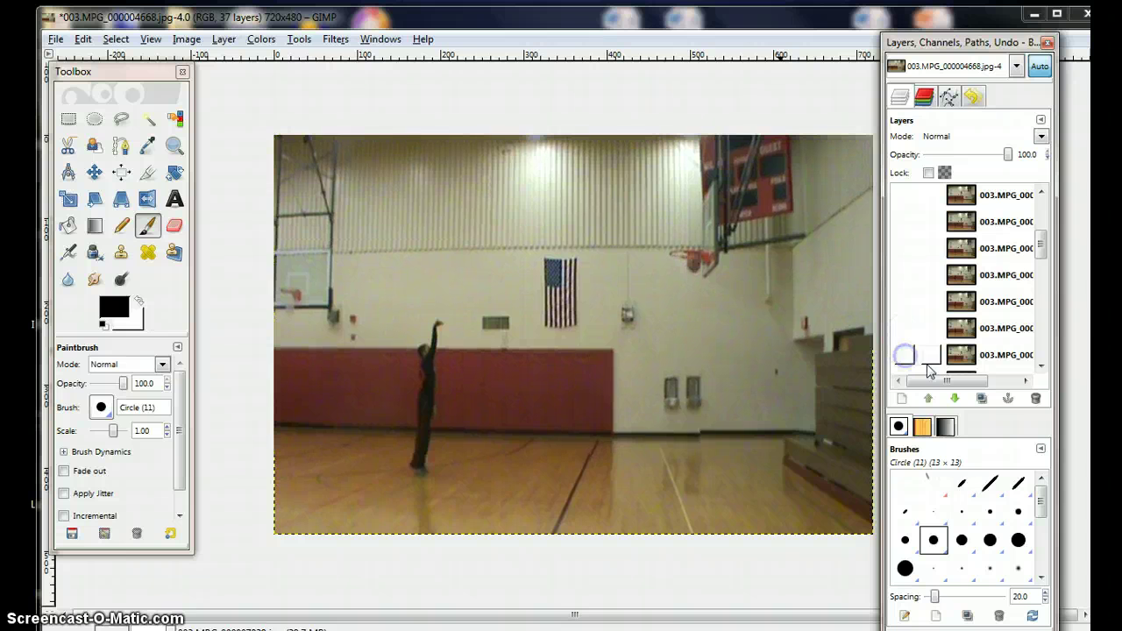
- Briefly hide the frame layer showing the ball at the rim to compare it with the frame beneath, and show it again
click(1042, 367)
scroll(1043, 371, down, 3)
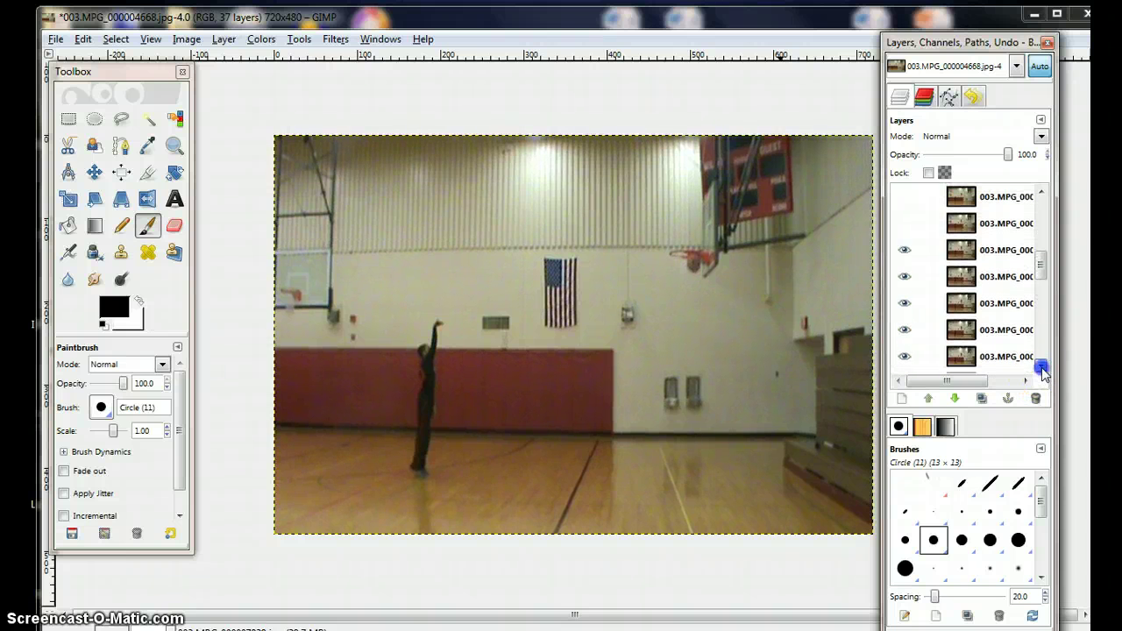
click(906, 211)
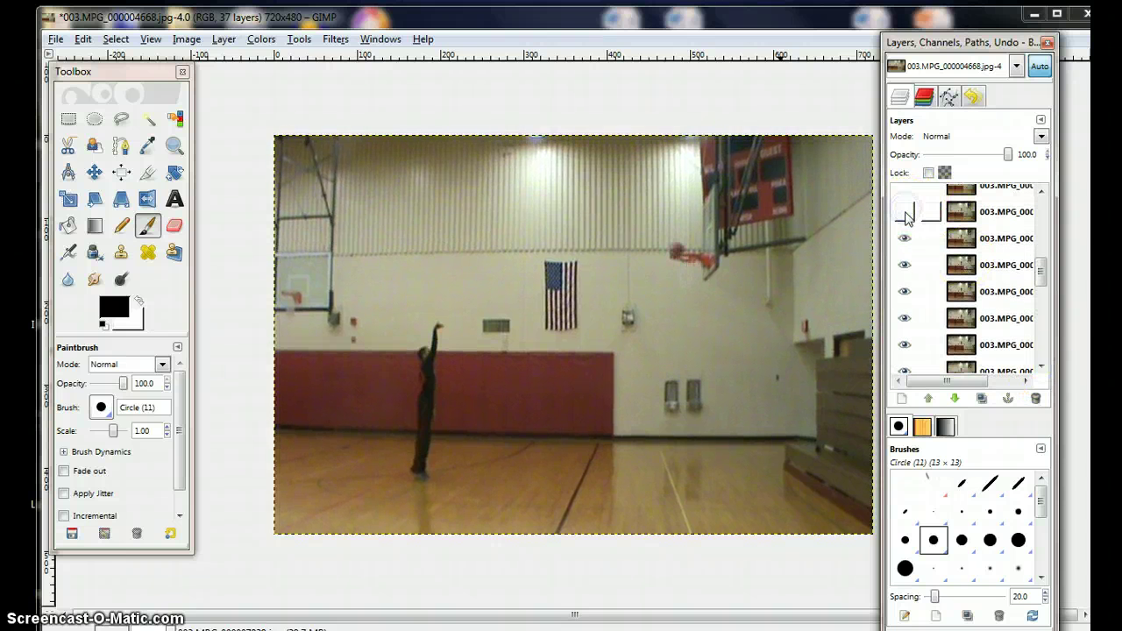
click(906, 212)
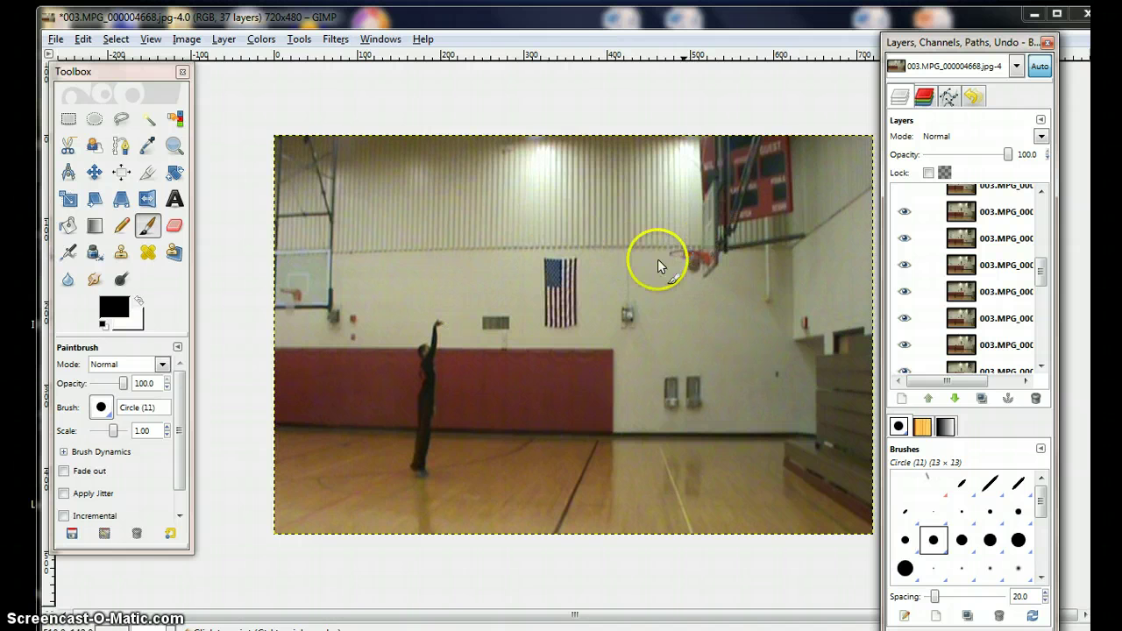
- Draw an elliptical selection around the ball at the rim, positioned at about 494, 142 px, and invert the selection
click(95, 120)
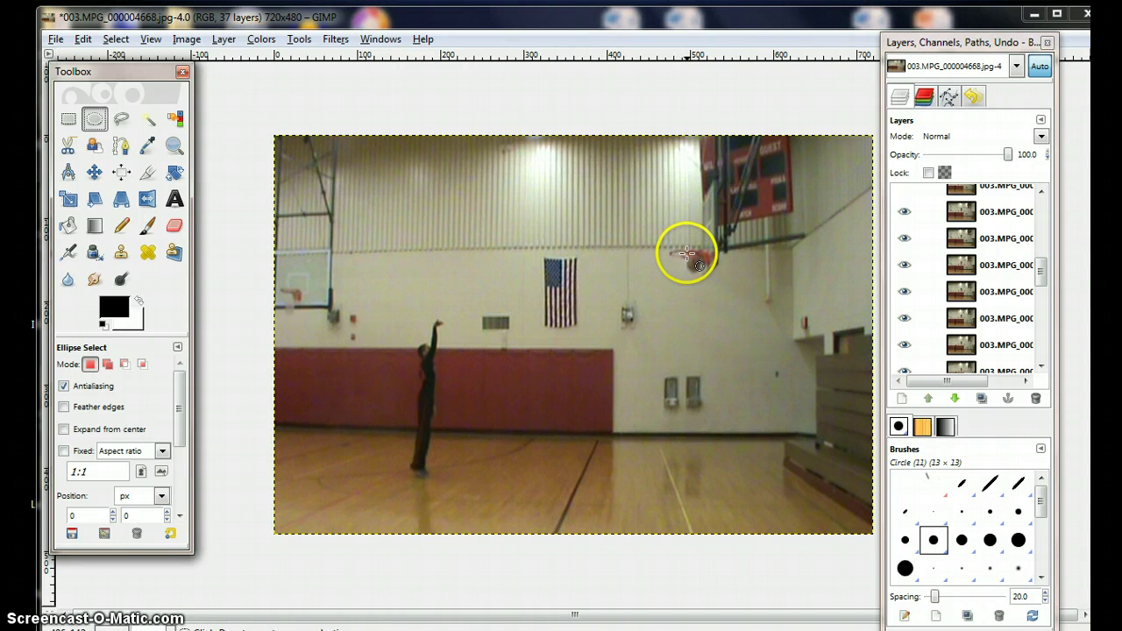
drag(687, 254, 697, 269)
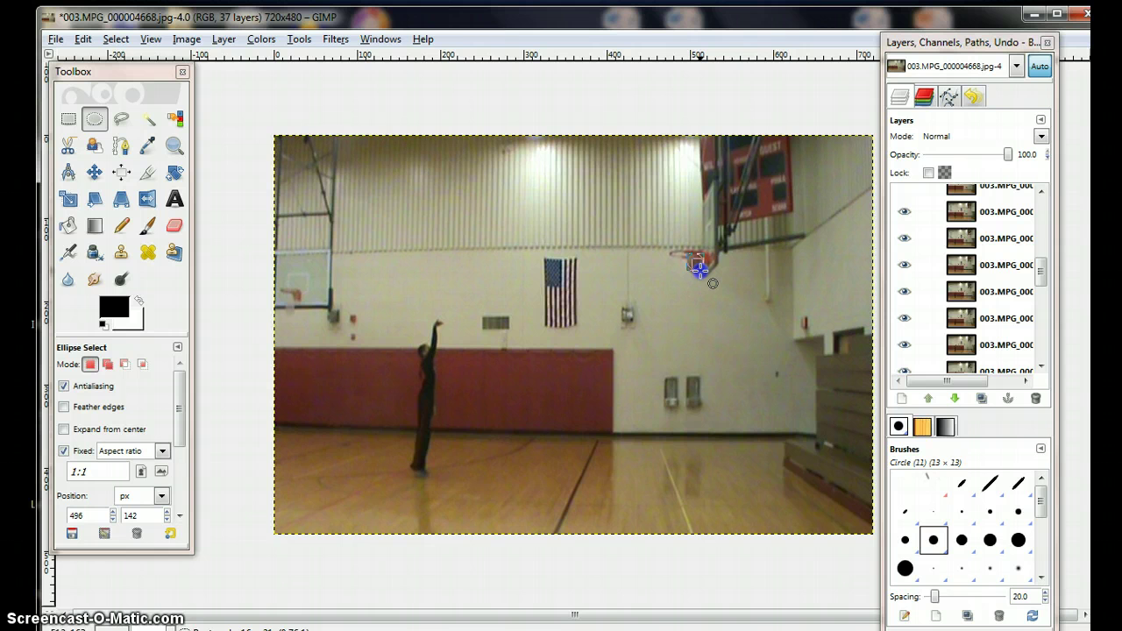
mouse_move(699, 271)
mouse_down()
mouse_move(714, 288)
mouse_move(689, 251)
mouse_move(722, 298)
mouse_move(759, 321)
mouse_move(709, 253)
mouse_move(711, 268)
mouse_move(632, 270)
mouse_move(694, 268)
mouse_up()
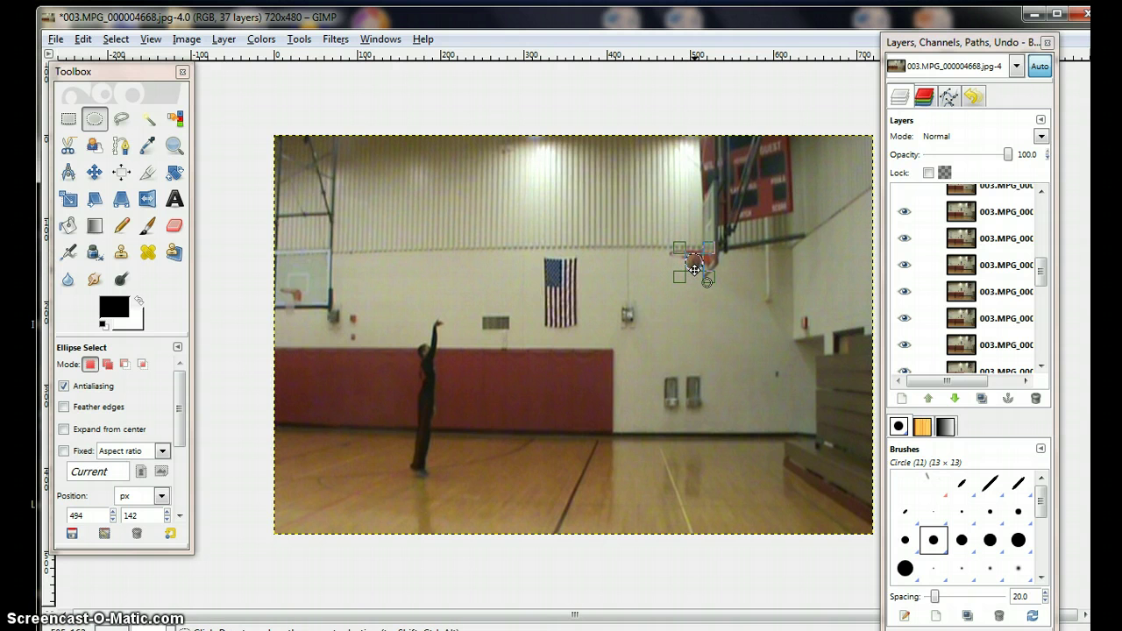
drag(692, 271, 696, 264)
drag(703, 263, 705, 263)
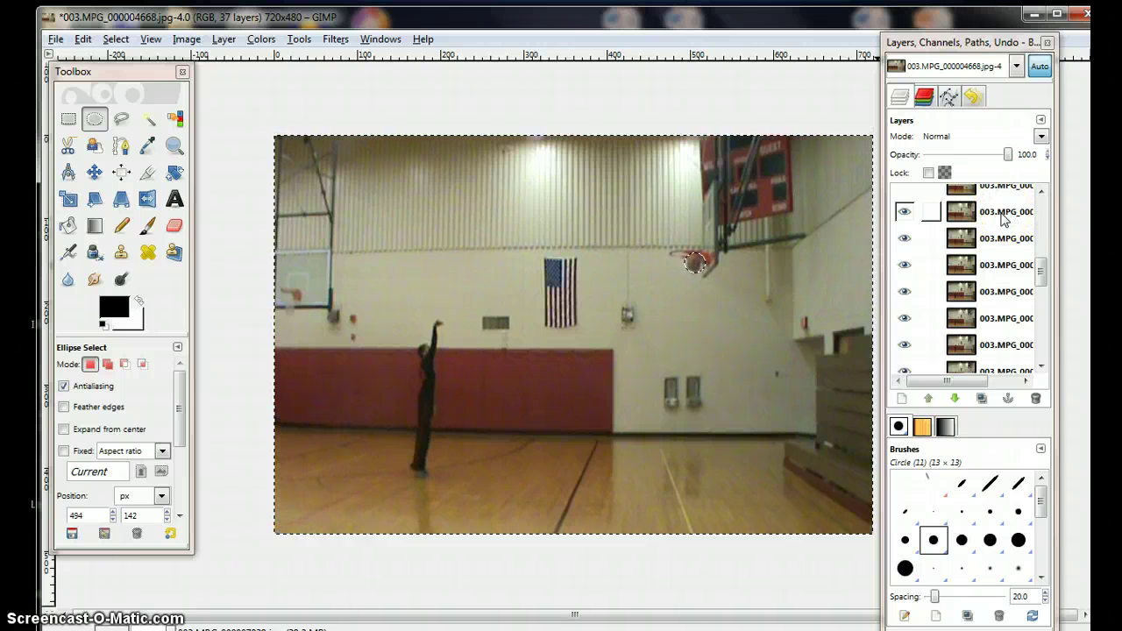
- Add a layer mask to the 003.MPG_000006804.jpg layer, initialized to Selection with Invert mask enabled
right_click(1005, 219)
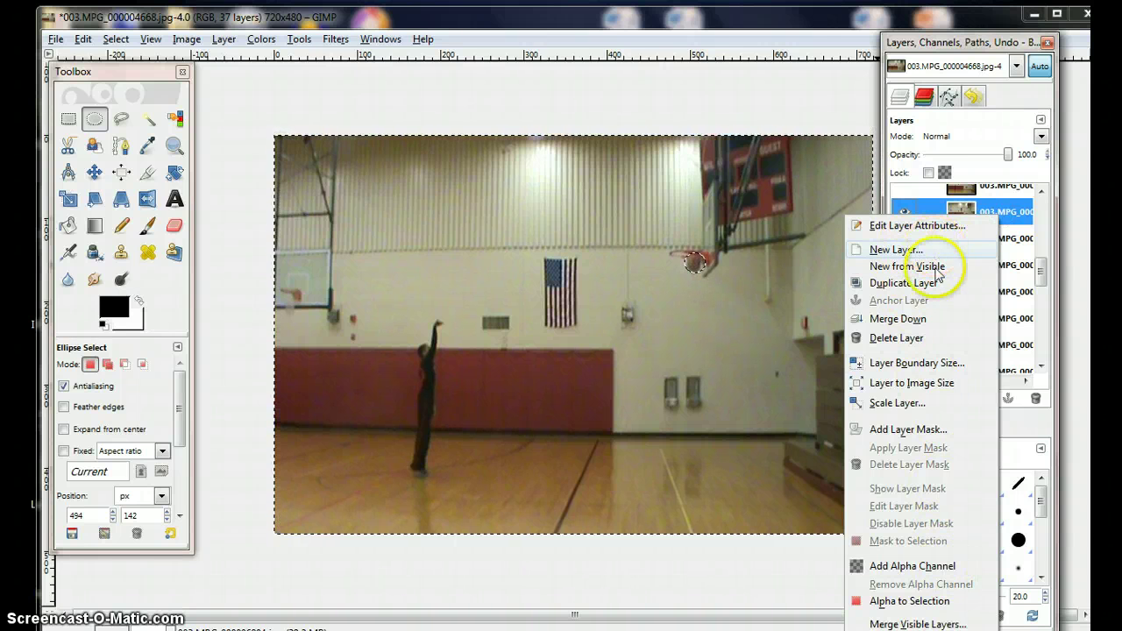
click(908, 430)
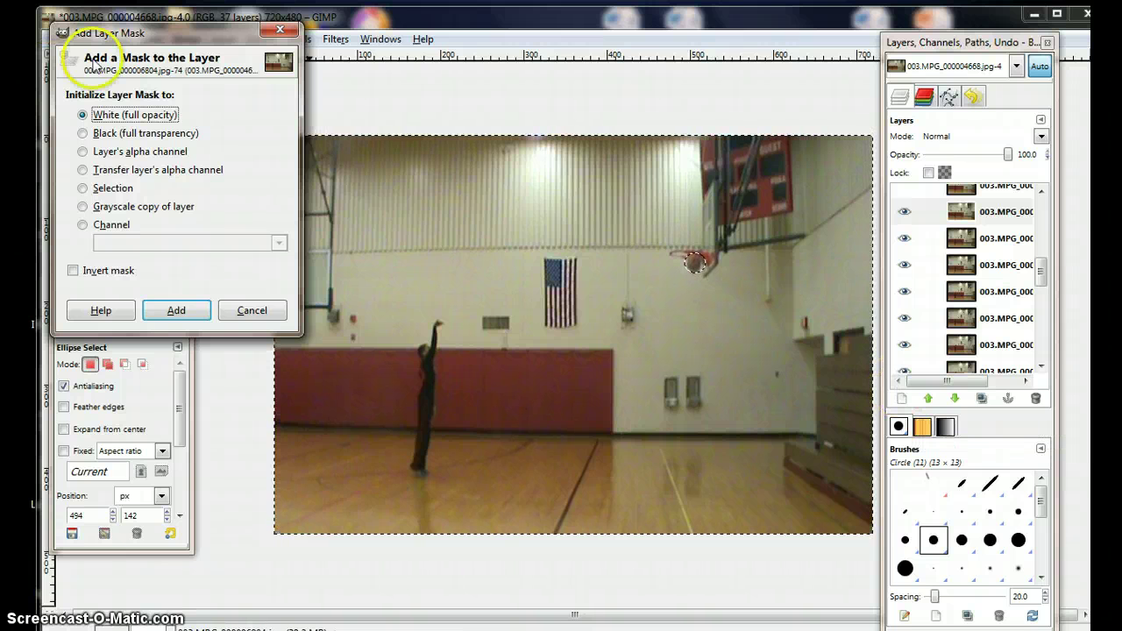
click(113, 189)
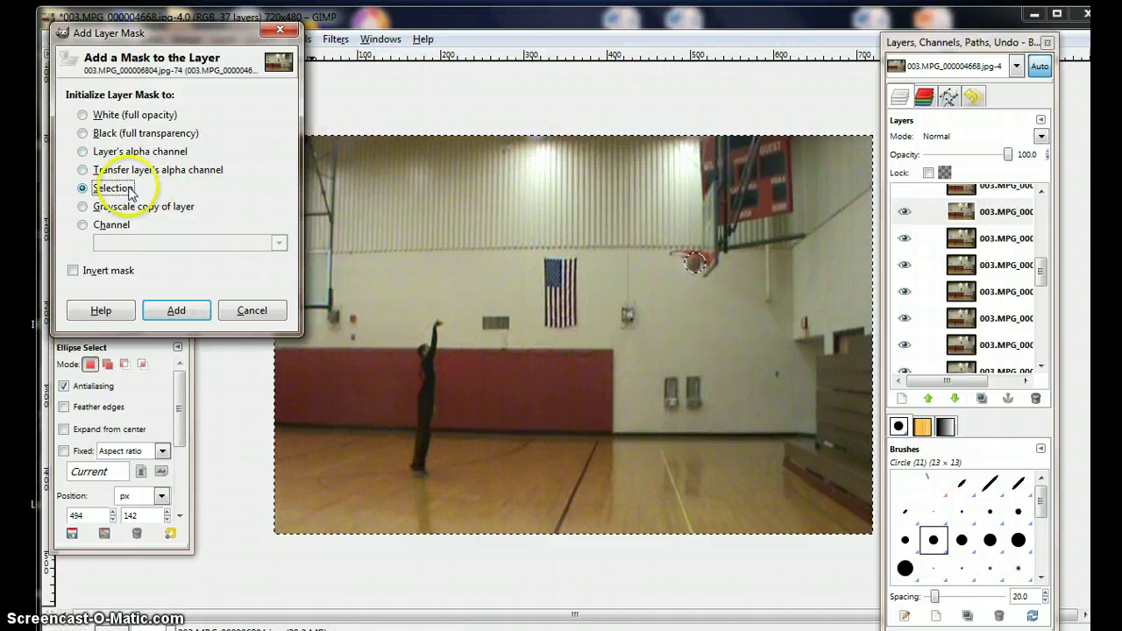
click(73, 271)
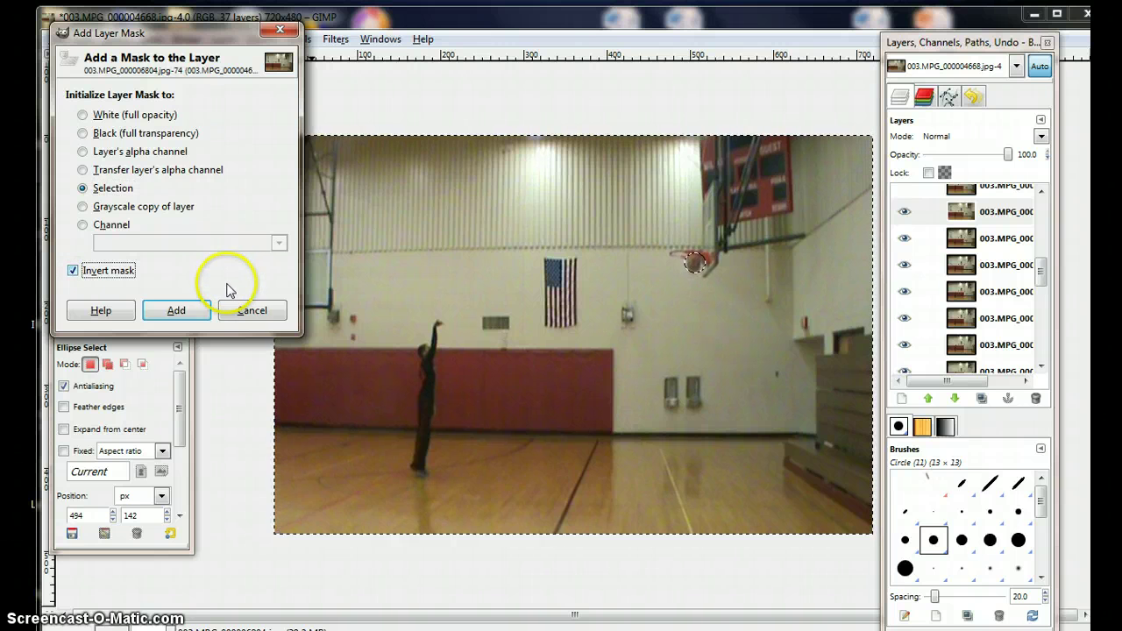
click(176, 311)
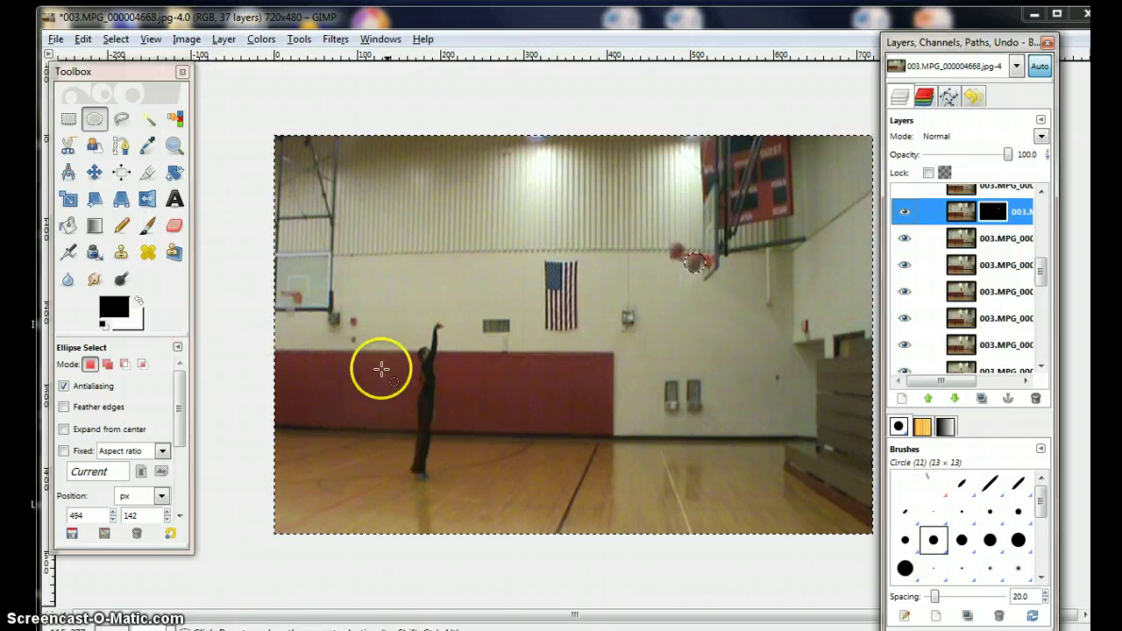
click(995, 213)
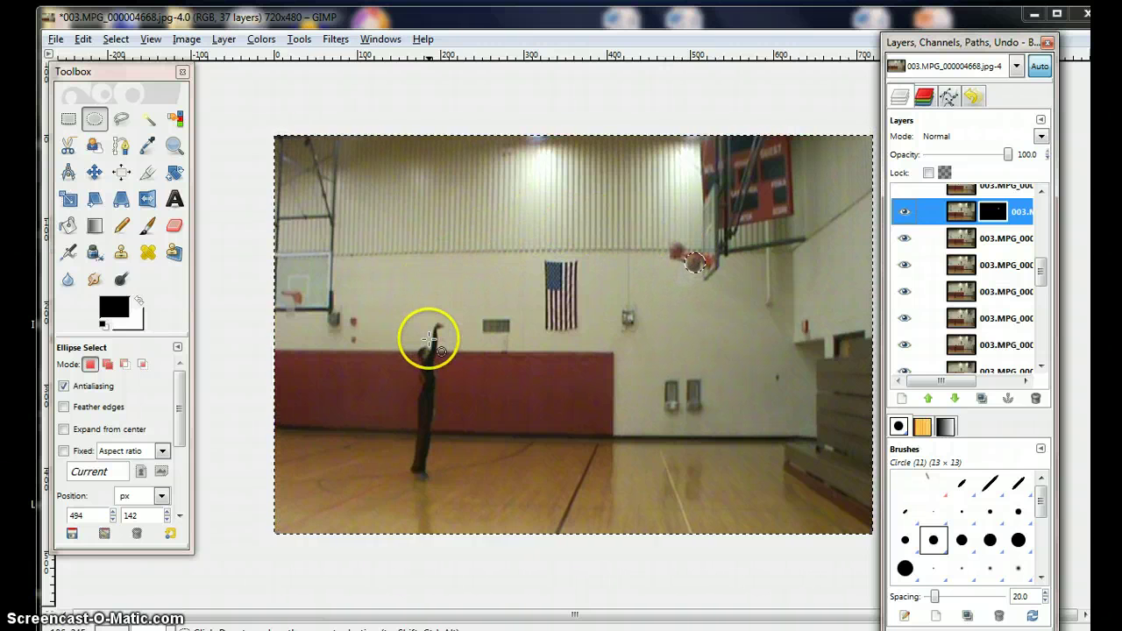
- On the next frame layer down, select the ball with an ellipse positioned at about 473, 129 px and invert the selection
click(1001, 243)
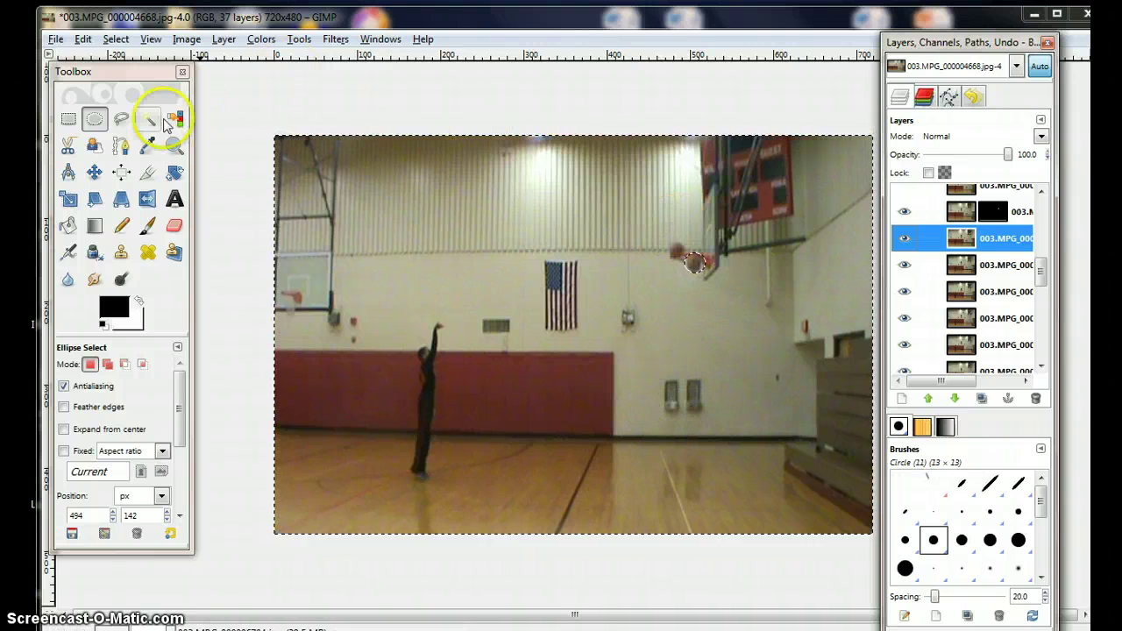
click(94, 118)
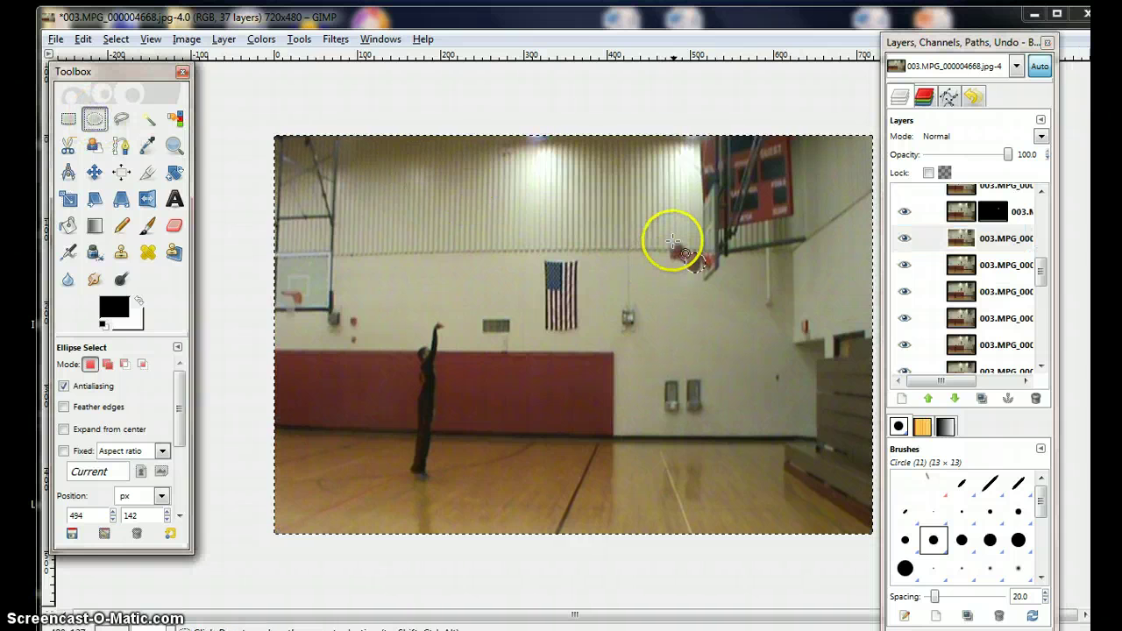
drag(671, 240, 674, 244)
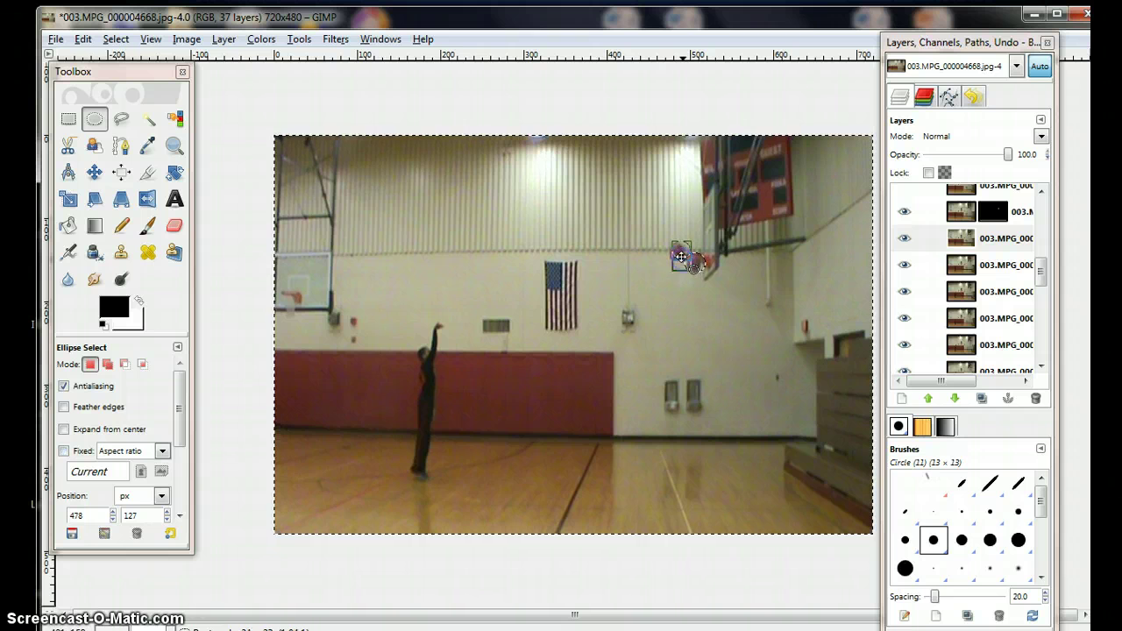
drag(675, 251, 699, 272)
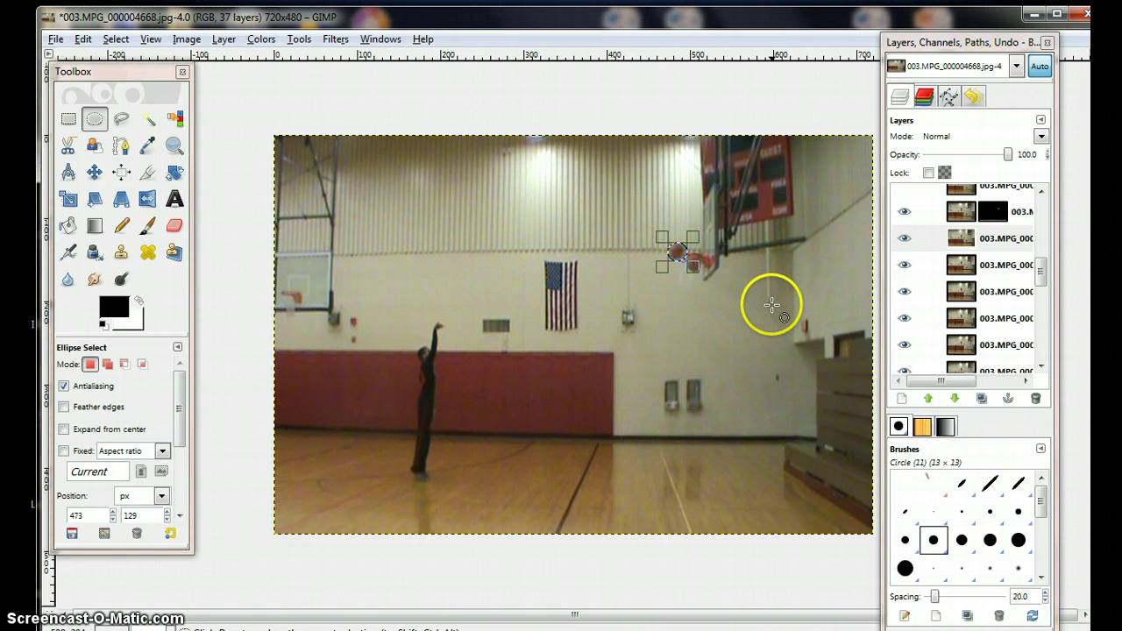
click(524, 230)
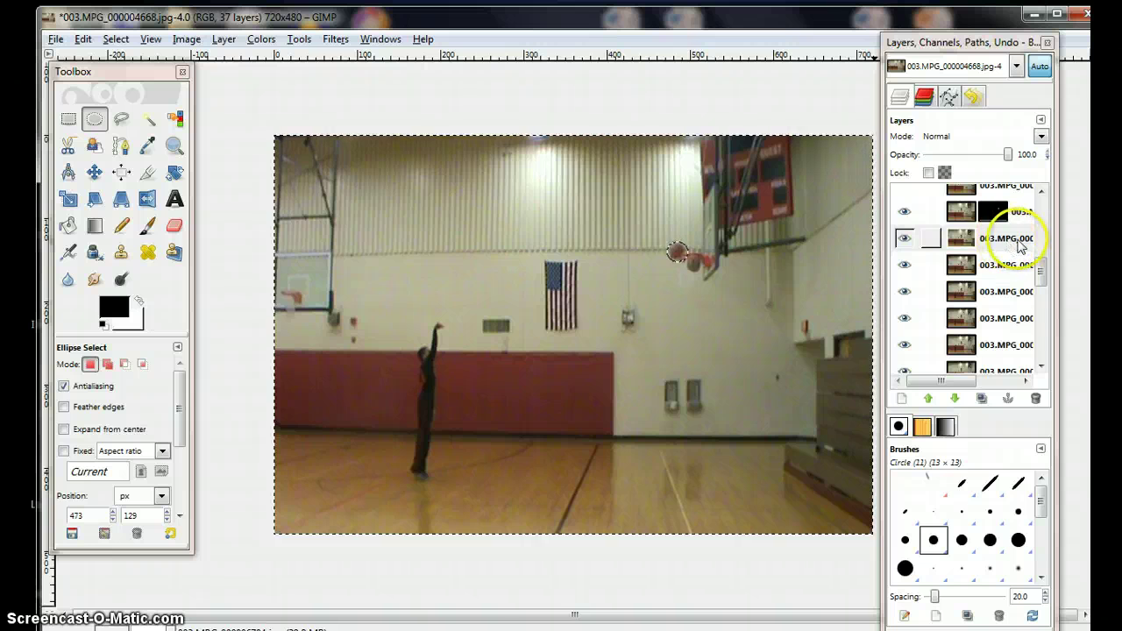
- Add a layer mask to the 003.MPG_000006704.jpg layer from the selection, keeping Invert mask enabled
click(966, 244)
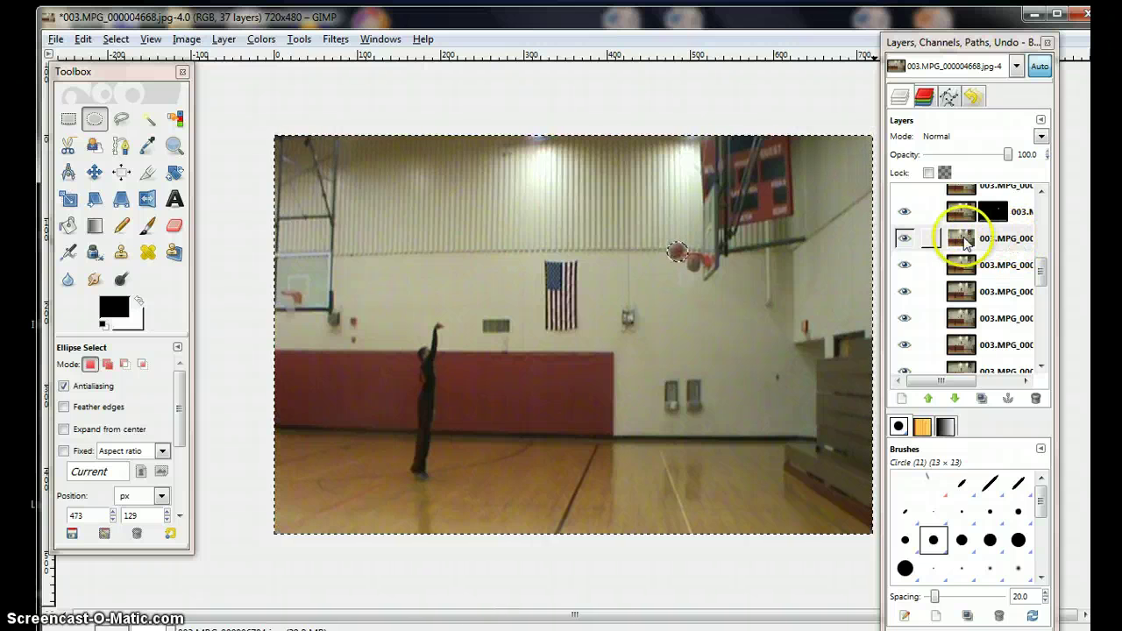
right_click(966, 244)
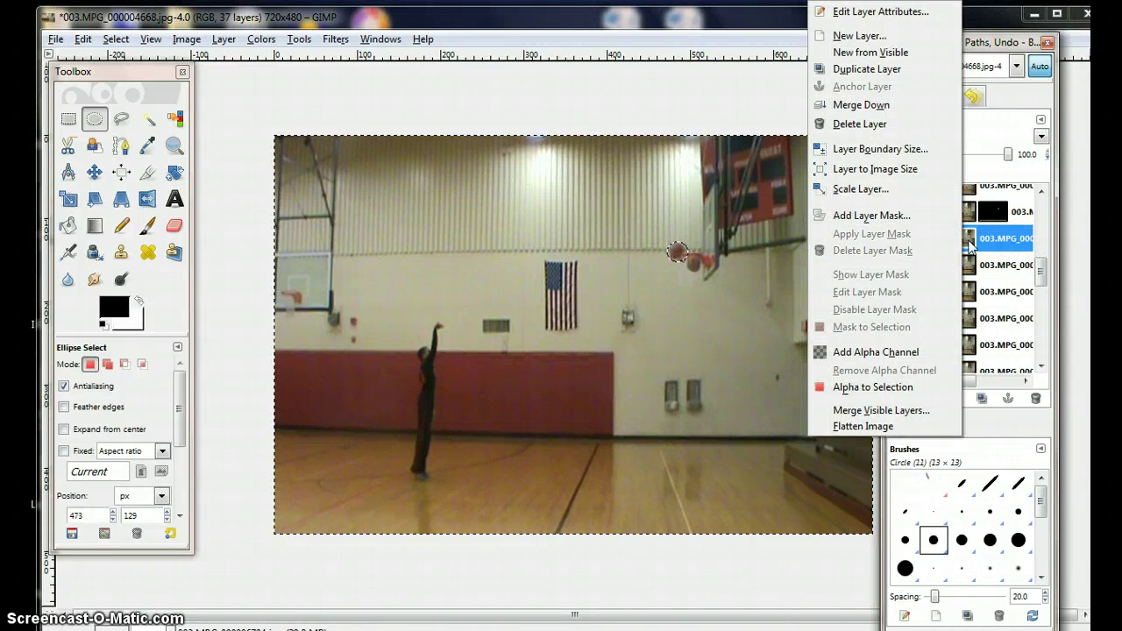
click(871, 216)
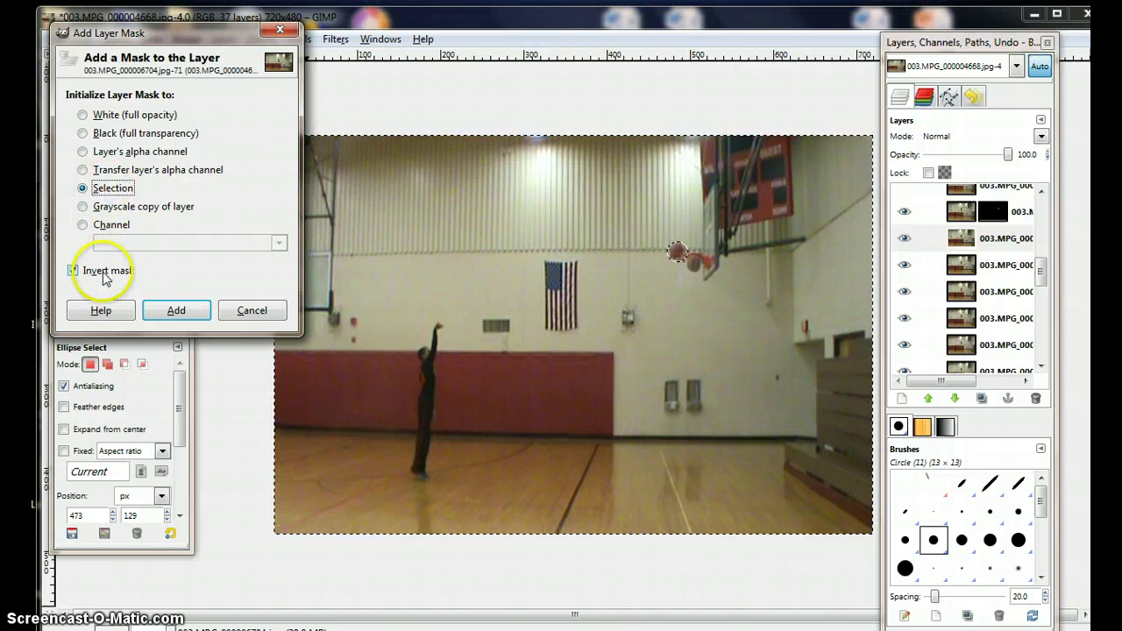
click(175, 313)
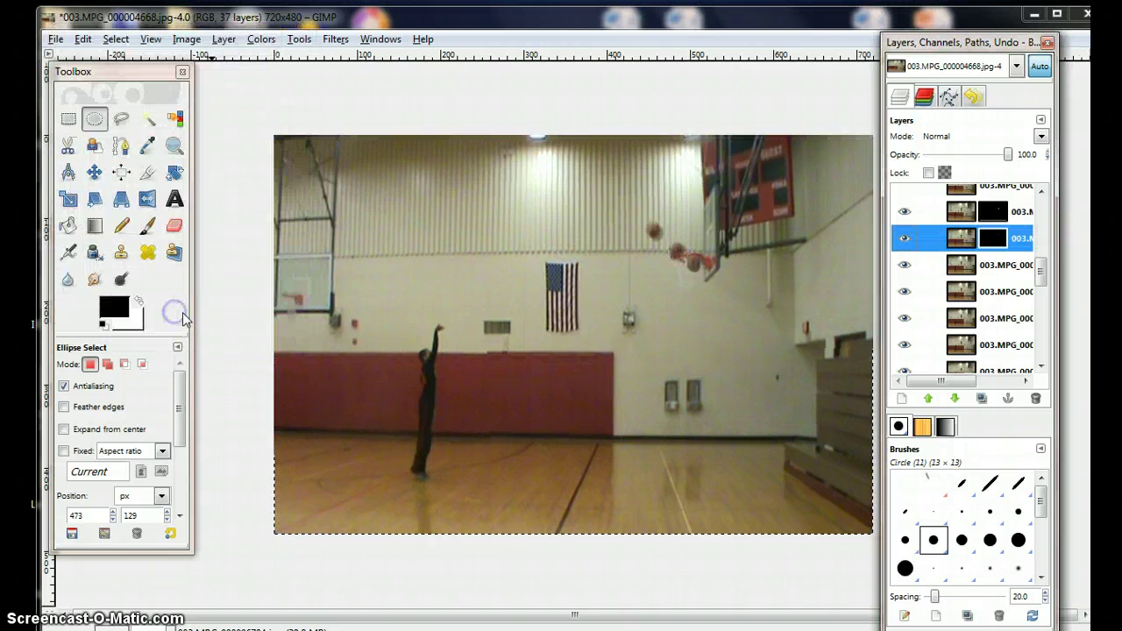
click(985, 240)
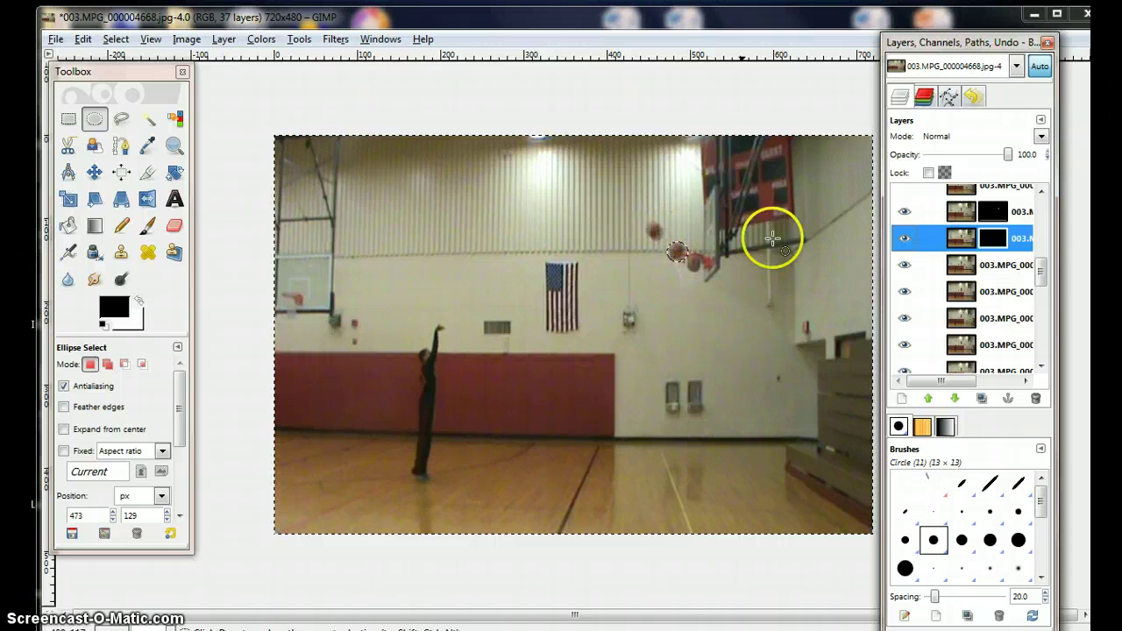
- On the frame layer below the two masked ones, select the ball with an ellipse at about 446, 104 px and invert the selection
click(965, 265)
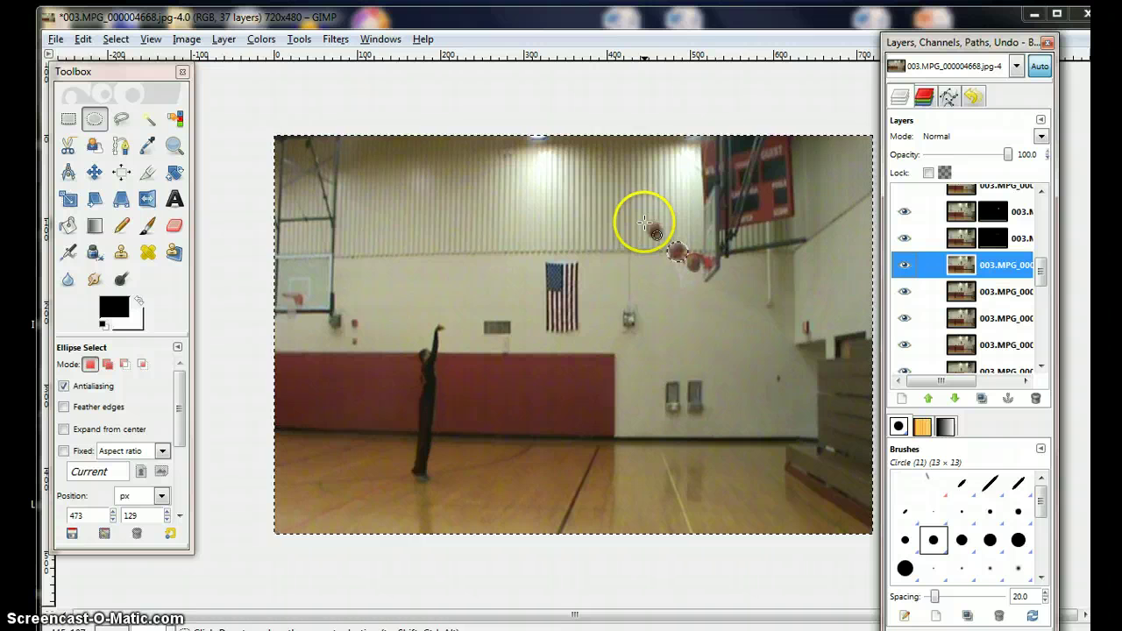
drag(650, 223, 654, 231)
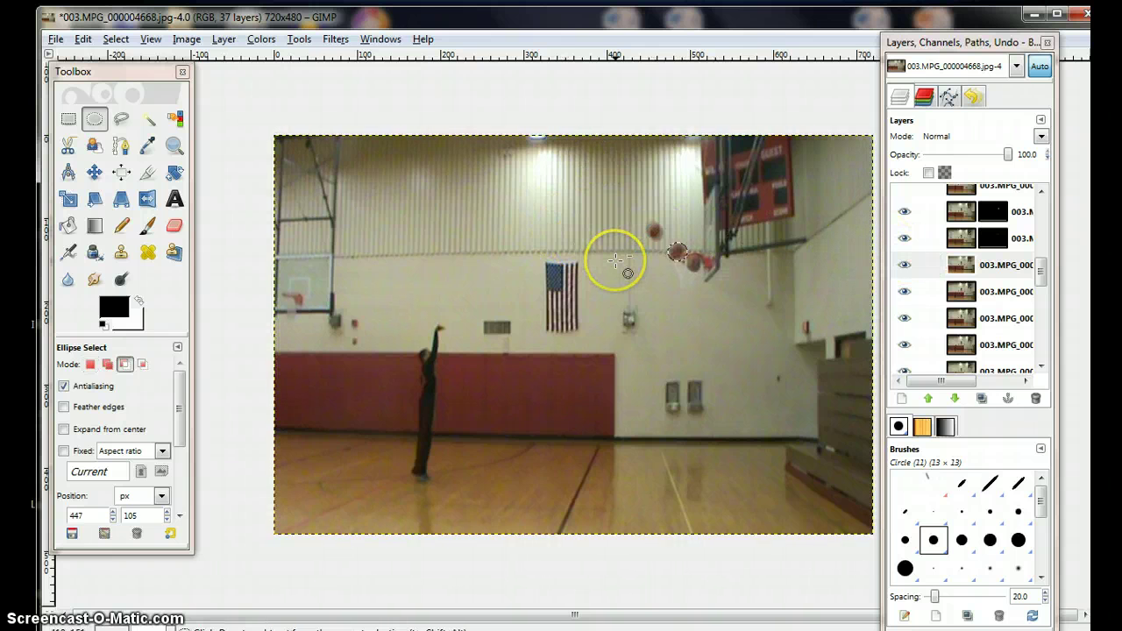
click(95, 118)
drag(646, 223, 647, 223)
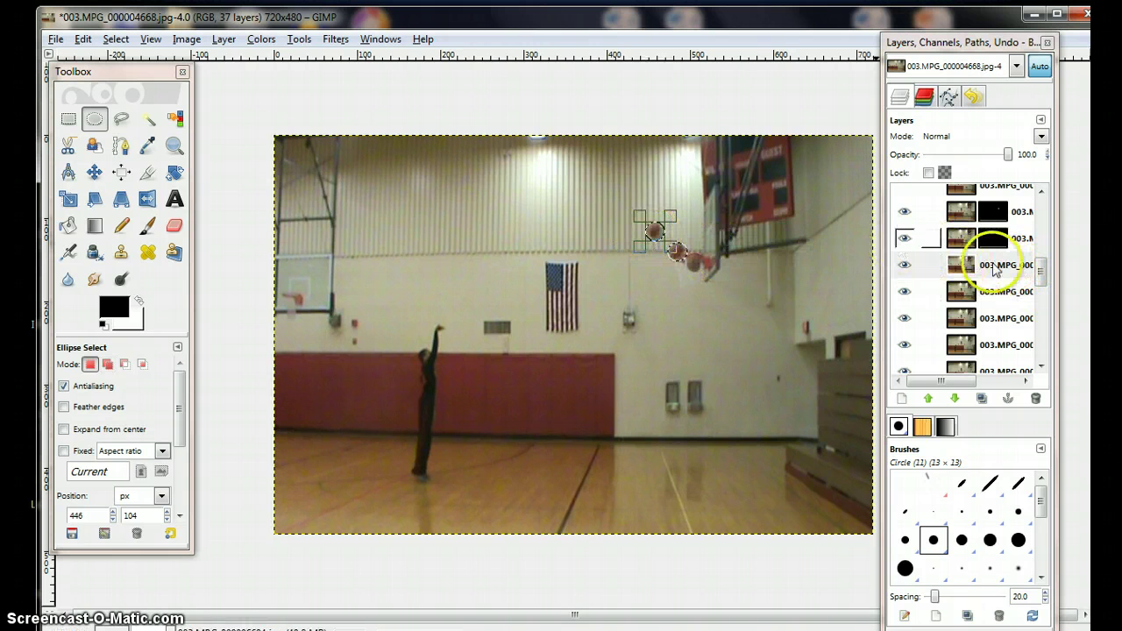
click(960, 264)
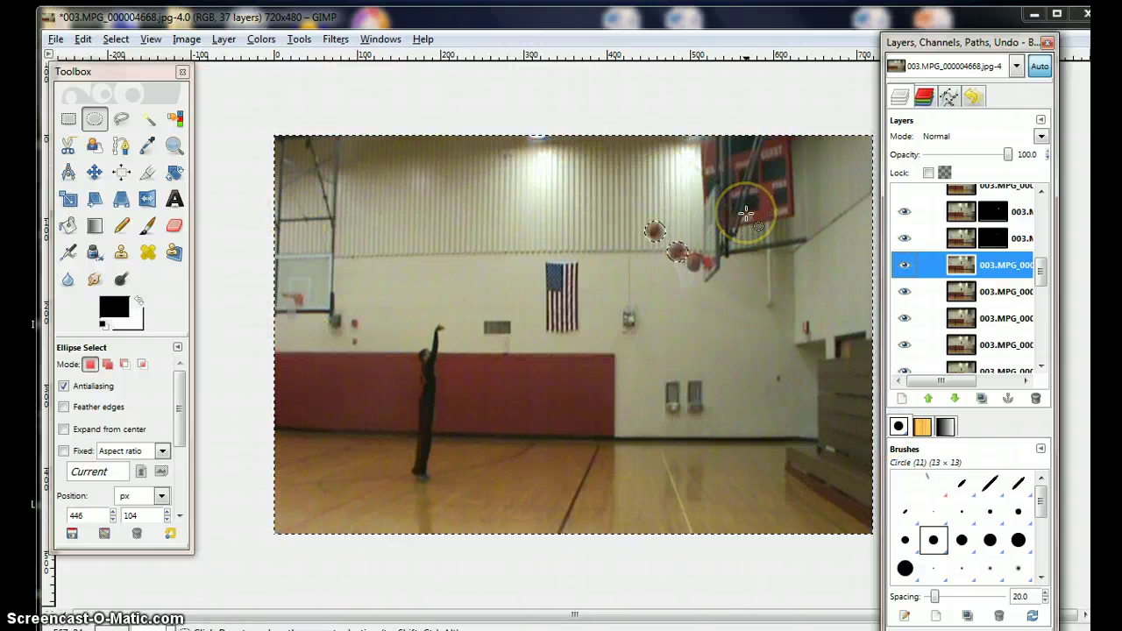
- Add a layer mask to the 003.MPG_000006604.jpg layer, initialized to Selection with Invert mask enabled
right_click(976, 258)
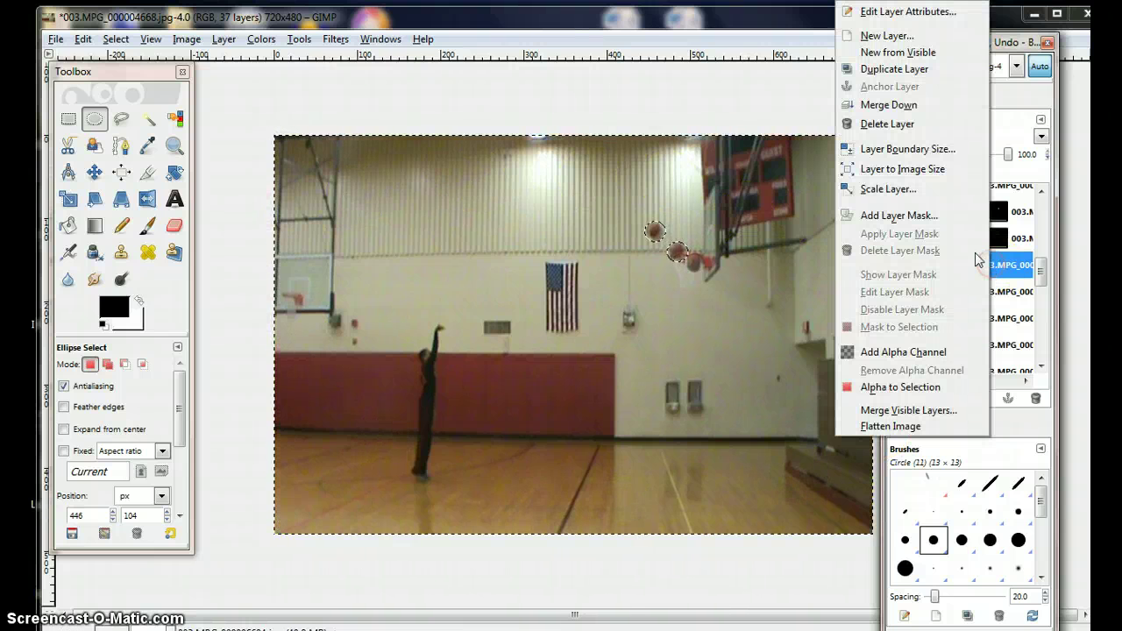
click(947, 216)
click(104, 209)
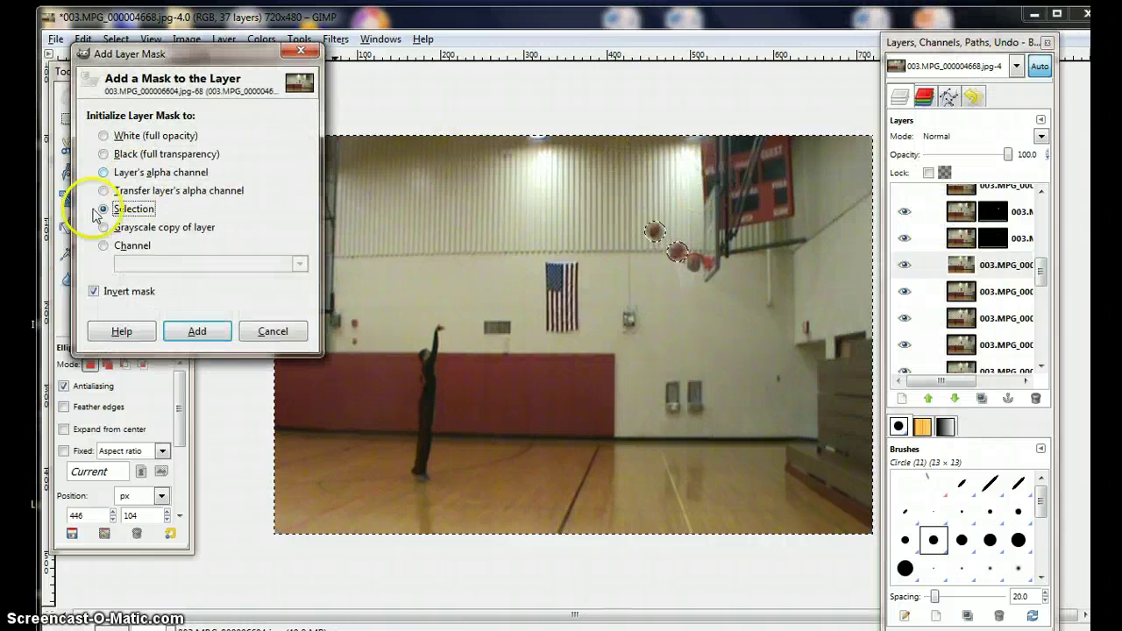
click(181, 333)
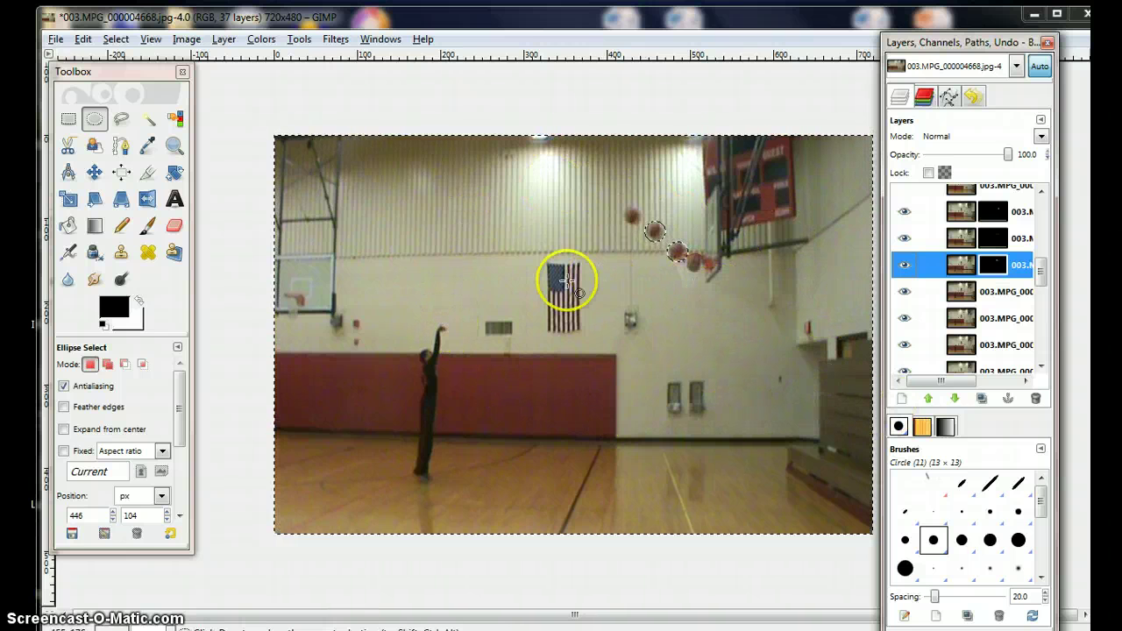
- Undo the last layer mask addition and redo it
click(83, 40)
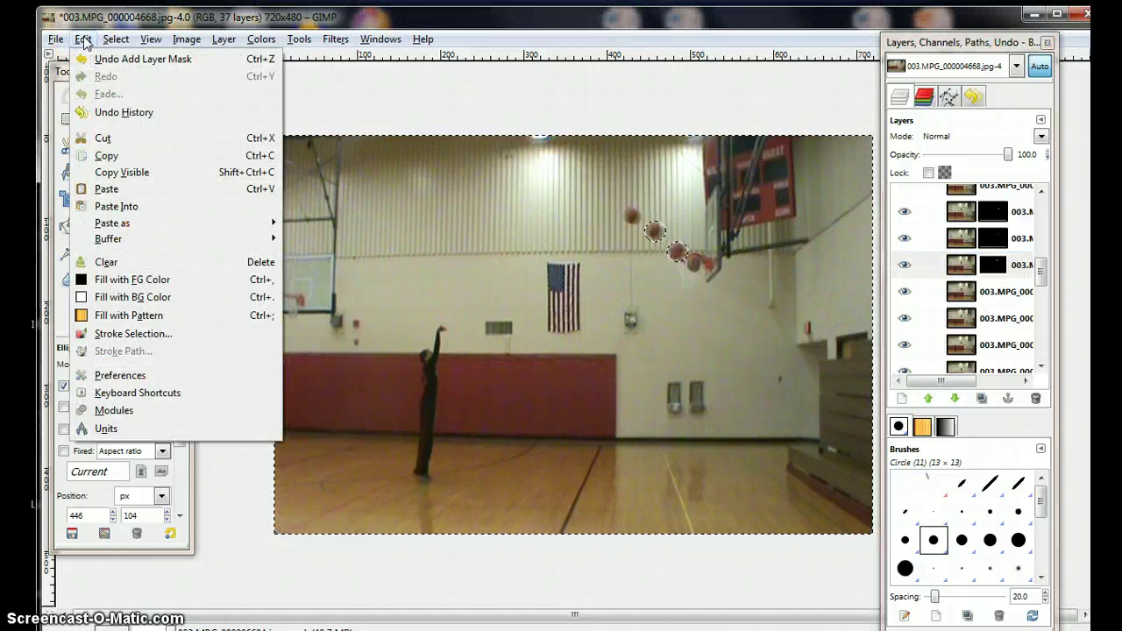
drag(83, 44, 111, 69)
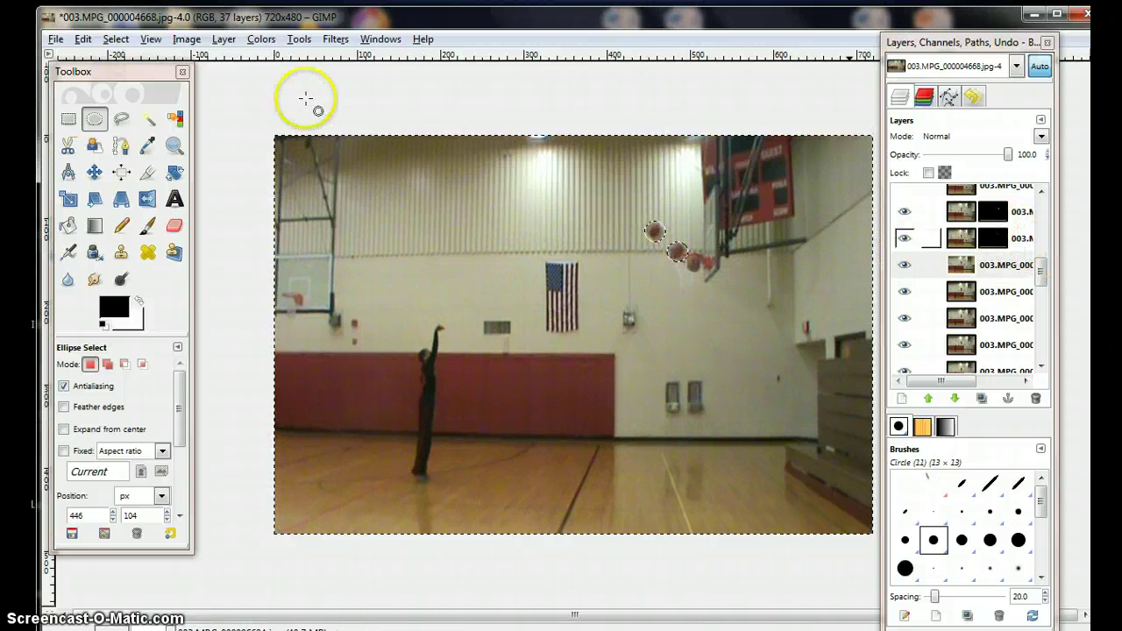
click(83, 39)
click(110, 74)
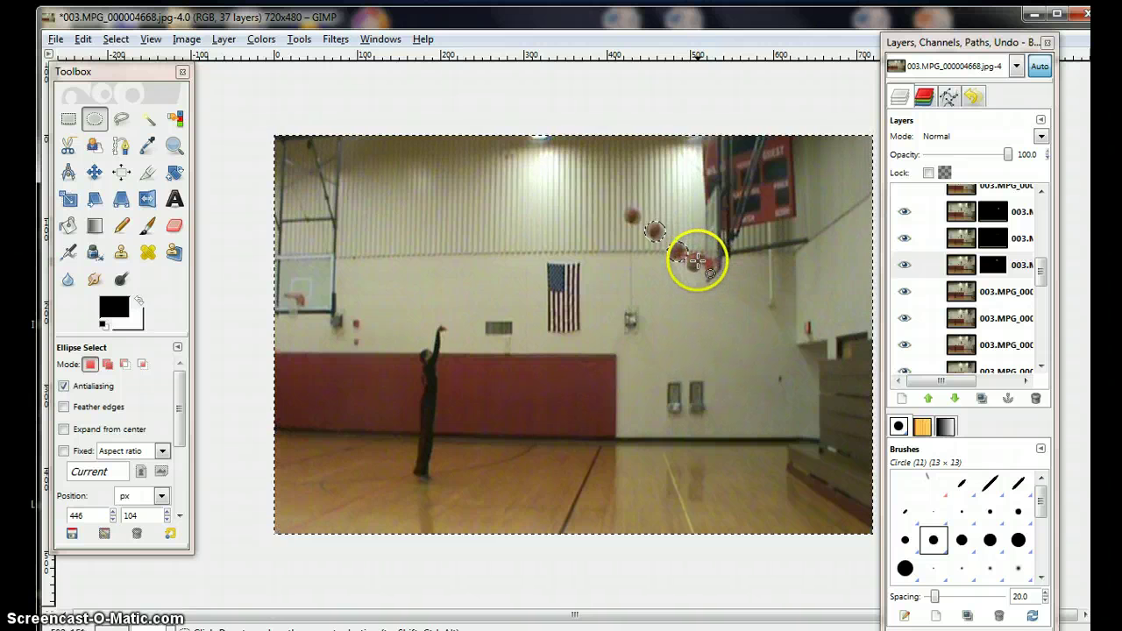
- Select the newly revealed ball farthest from the hoop with an ellipse at about 420, 87 px and invert the selection
click(95, 118)
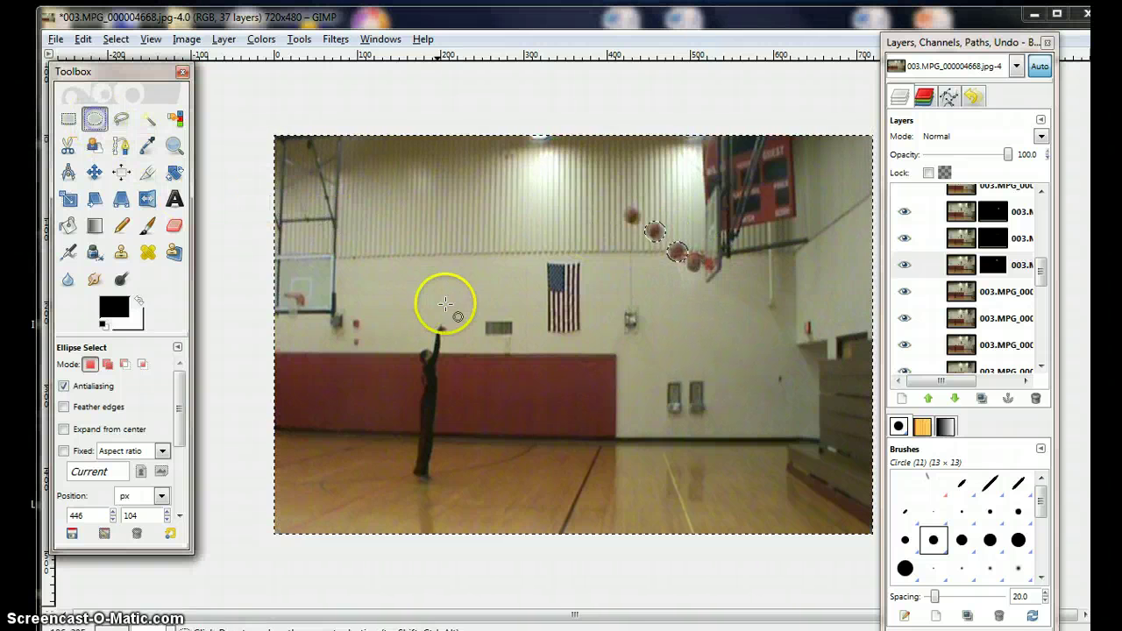
drag(621, 208, 631, 218)
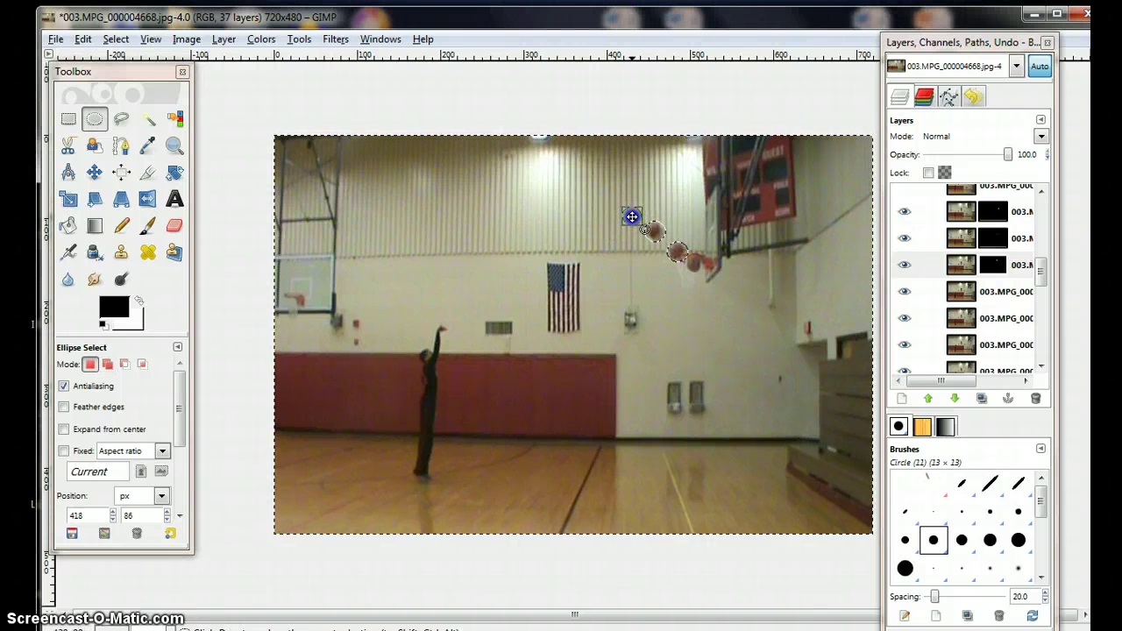
click(994, 265)
click(673, 243)
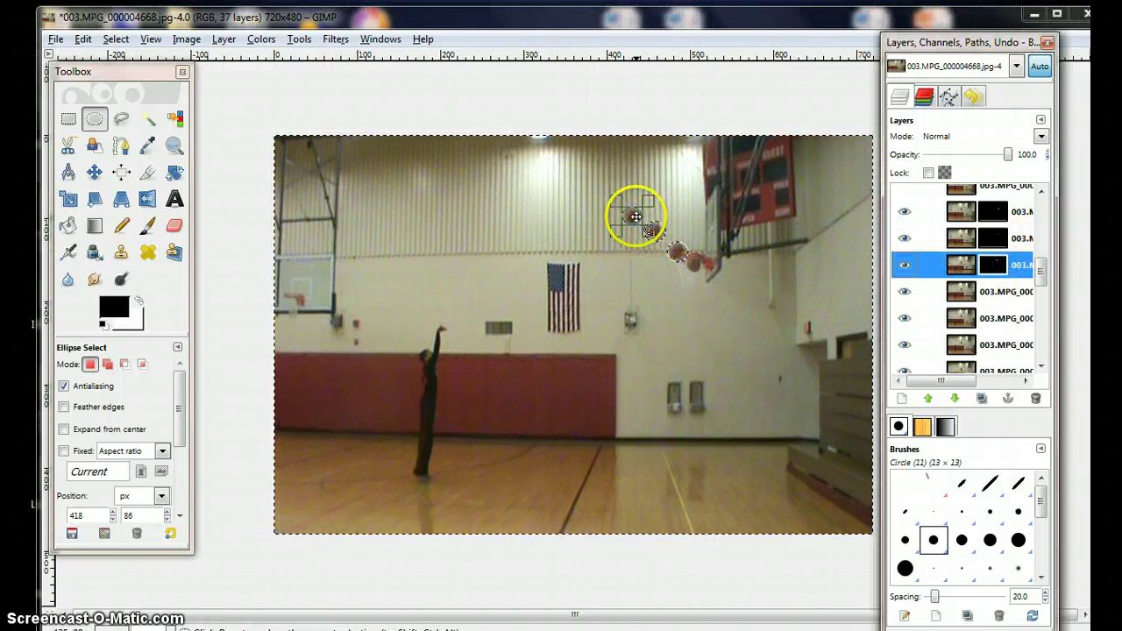
drag(636, 217, 634, 215)
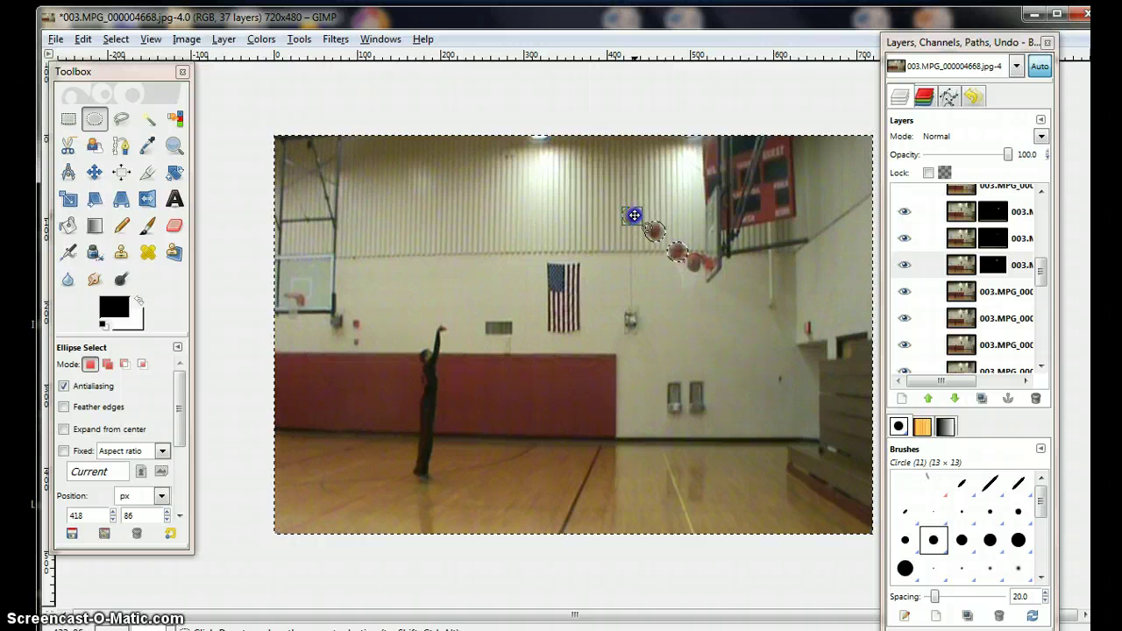
key(ctrl+i)
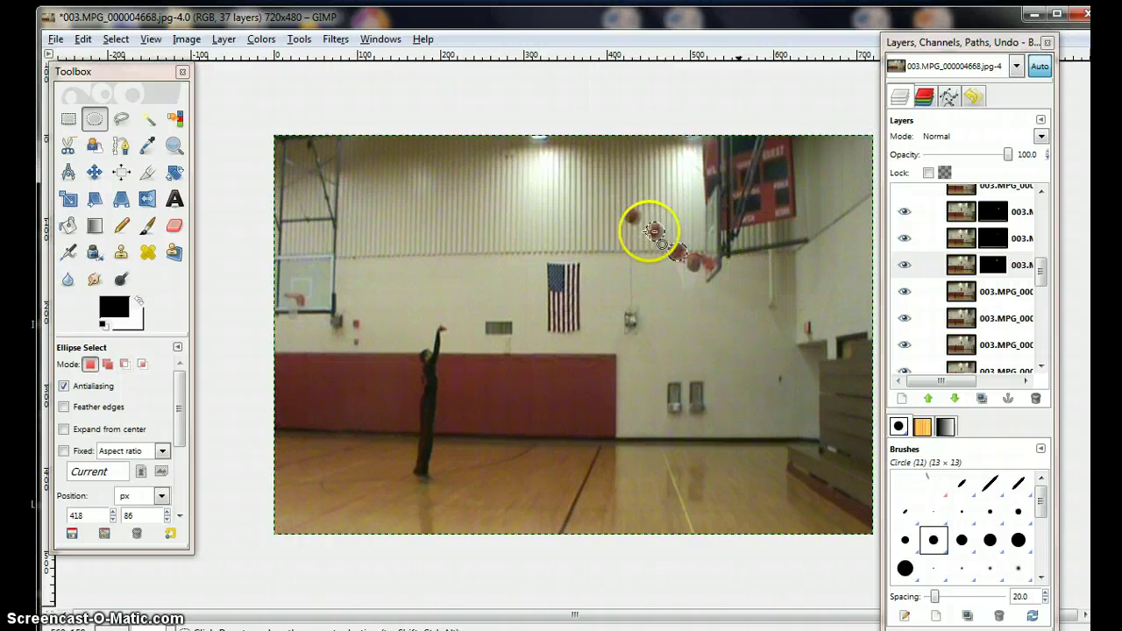
click(95, 118)
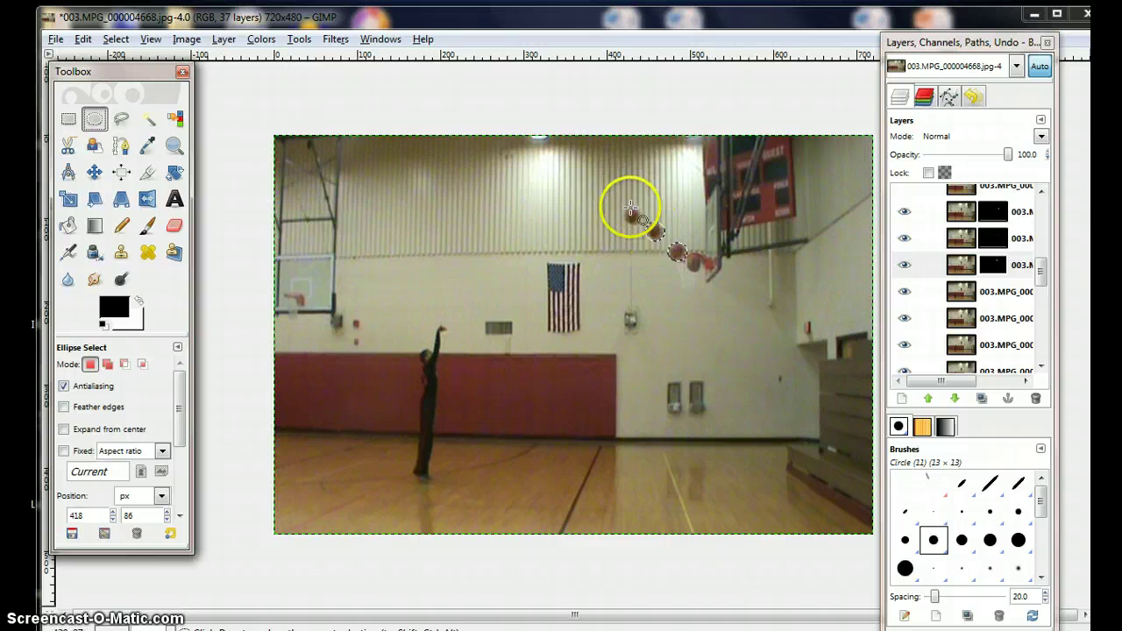
drag(626, 211, 639, 222)
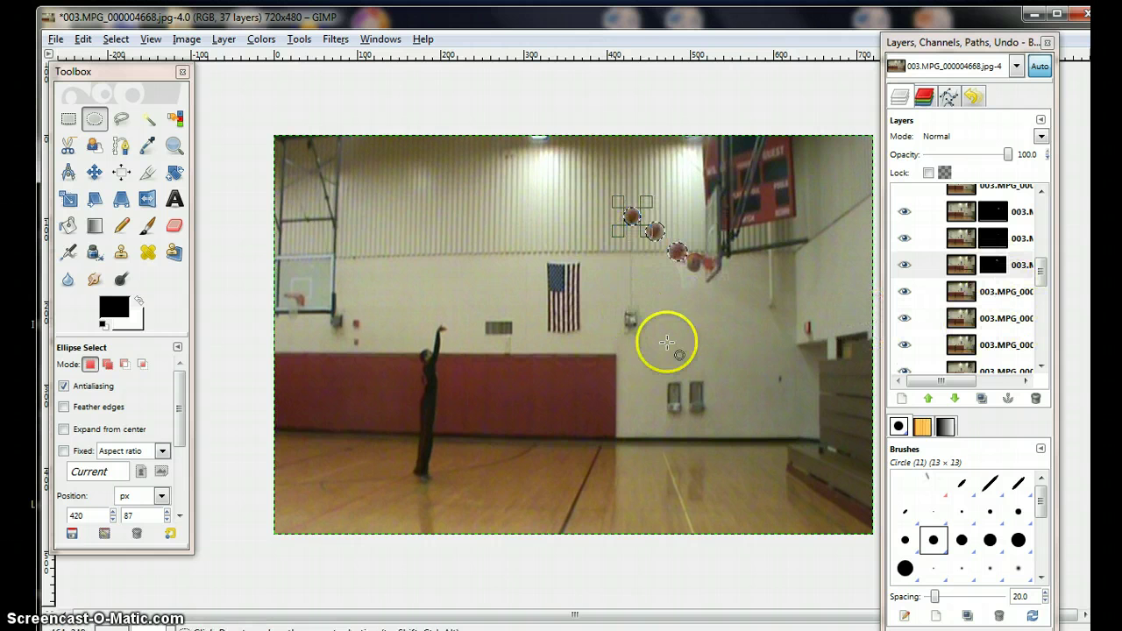
click(978, 265)
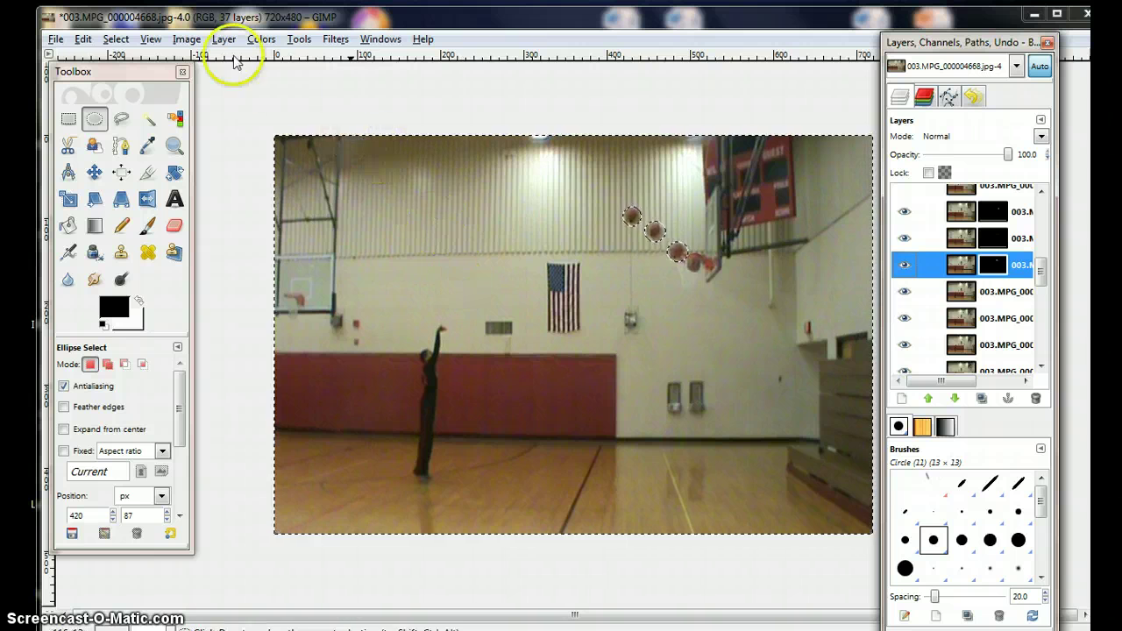
- Add a layer mask to the 003.MPG_000006504.jpg layer from the selection, keeping Invert mask enabled
click(1009, 295)
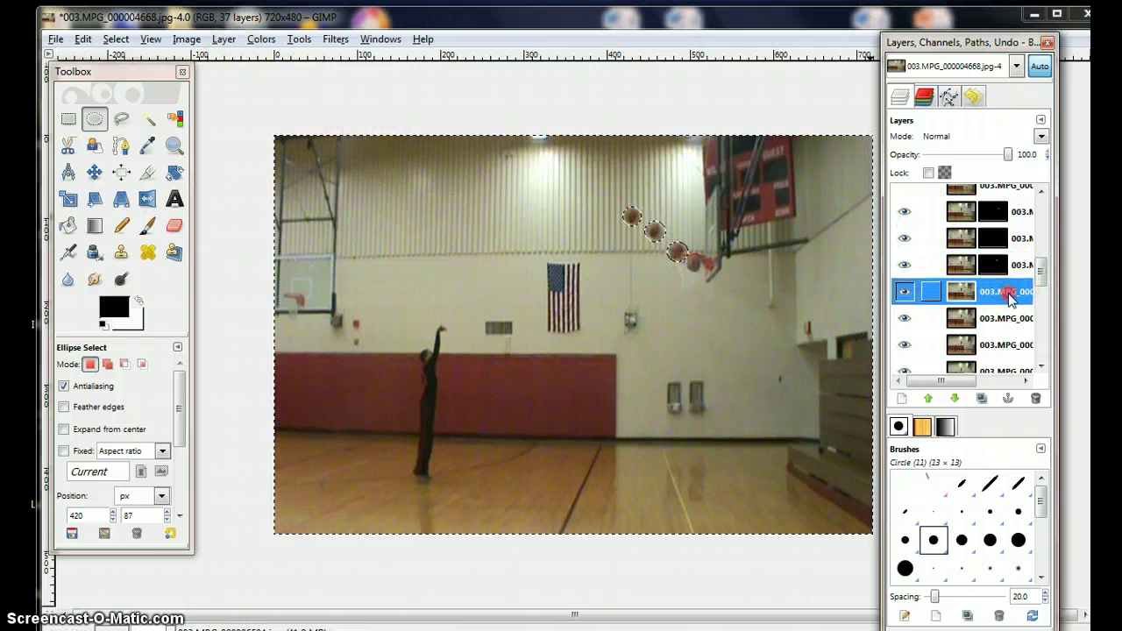
right_click(1010, 294)
click(912, 215)
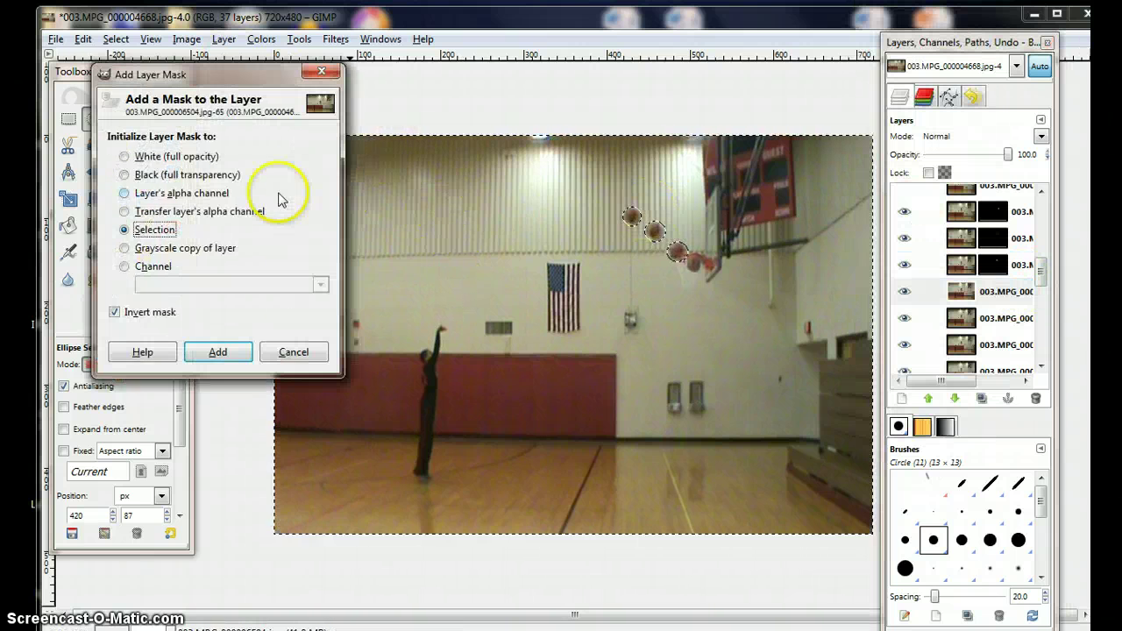
click(211, 352)
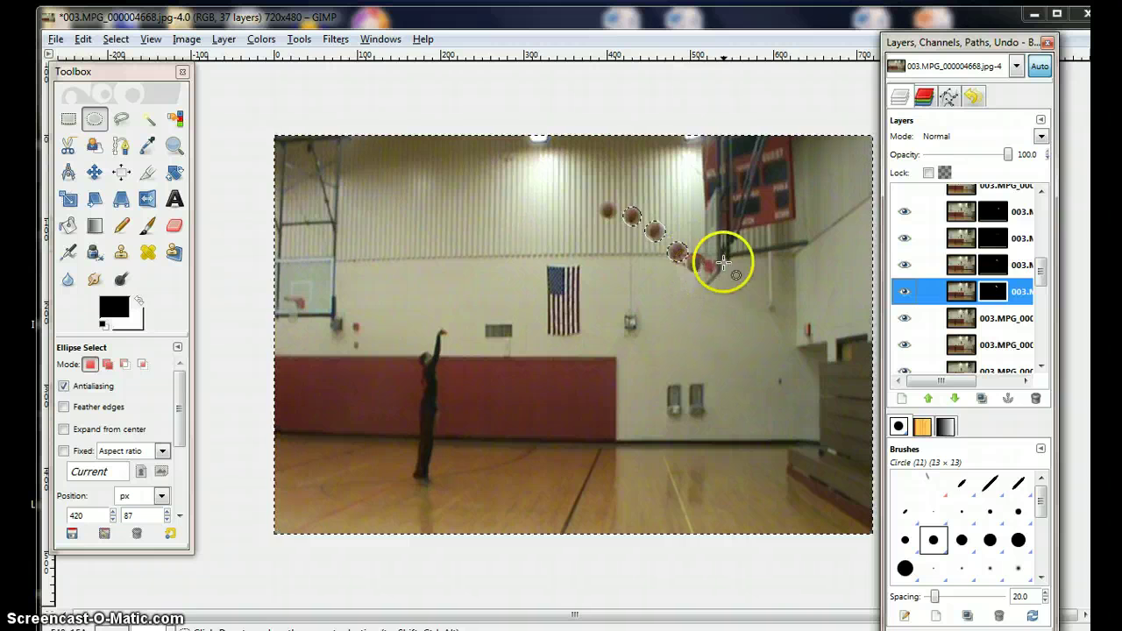
- Check each ball position by toggling the visibility of the masked layers and the unmasked frame above them
scroll(1048, 274, up, 1)
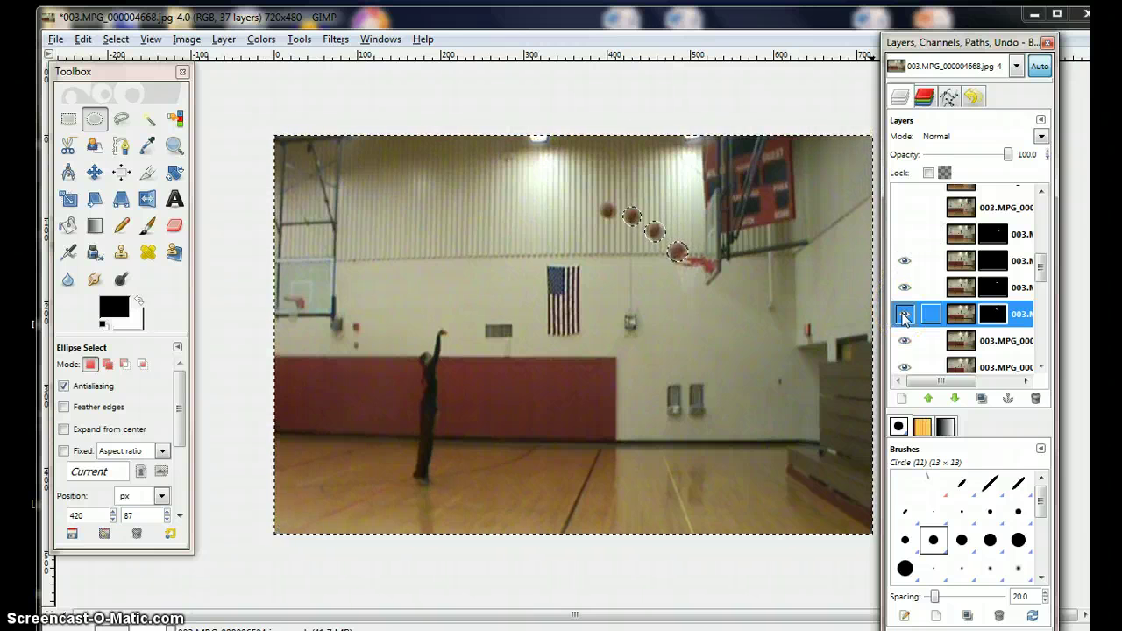
drag(904, 318, 903, 209)
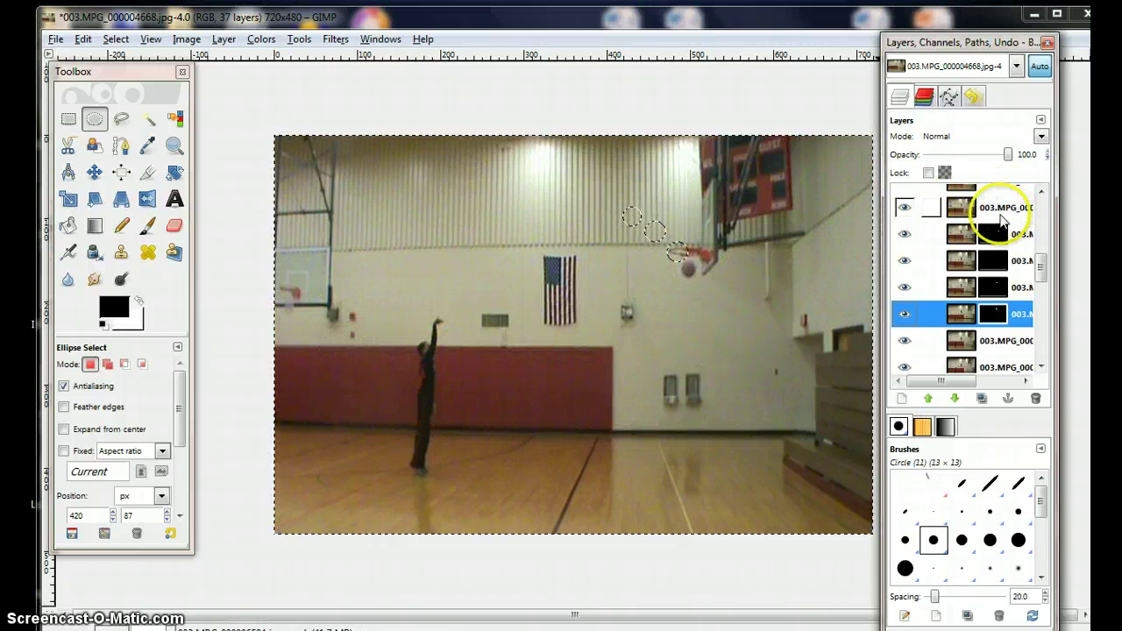
click(906, 210)
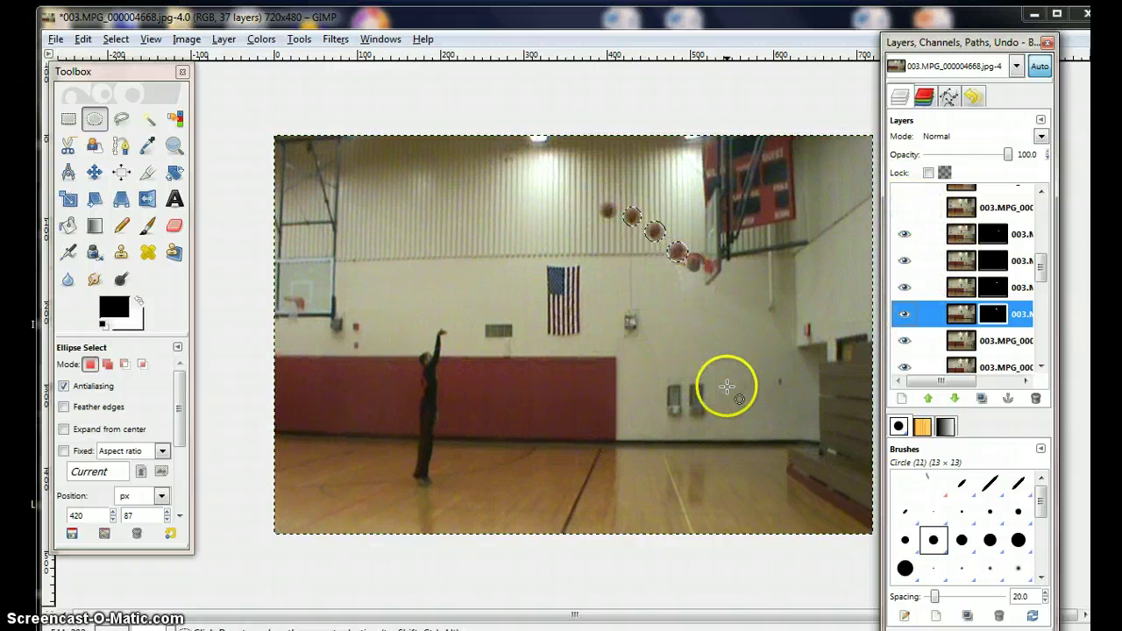
- Set up saving the image to the Desktop as a .jpg named with the author's surname followed by "Basketball Parabola"
click(55, 40)
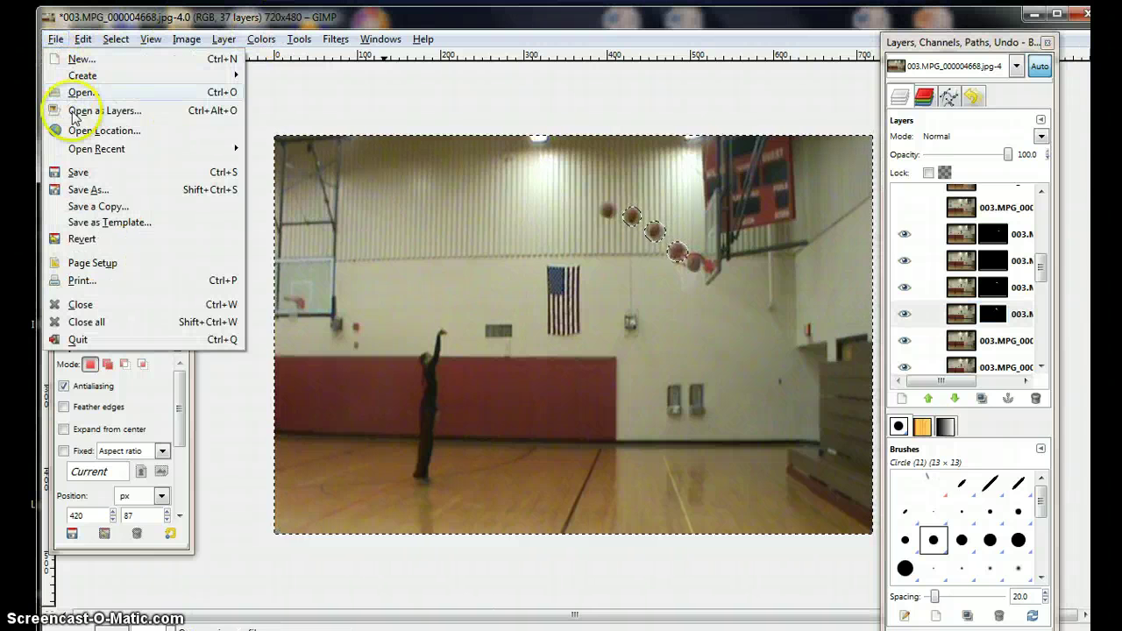
click(79, 189)
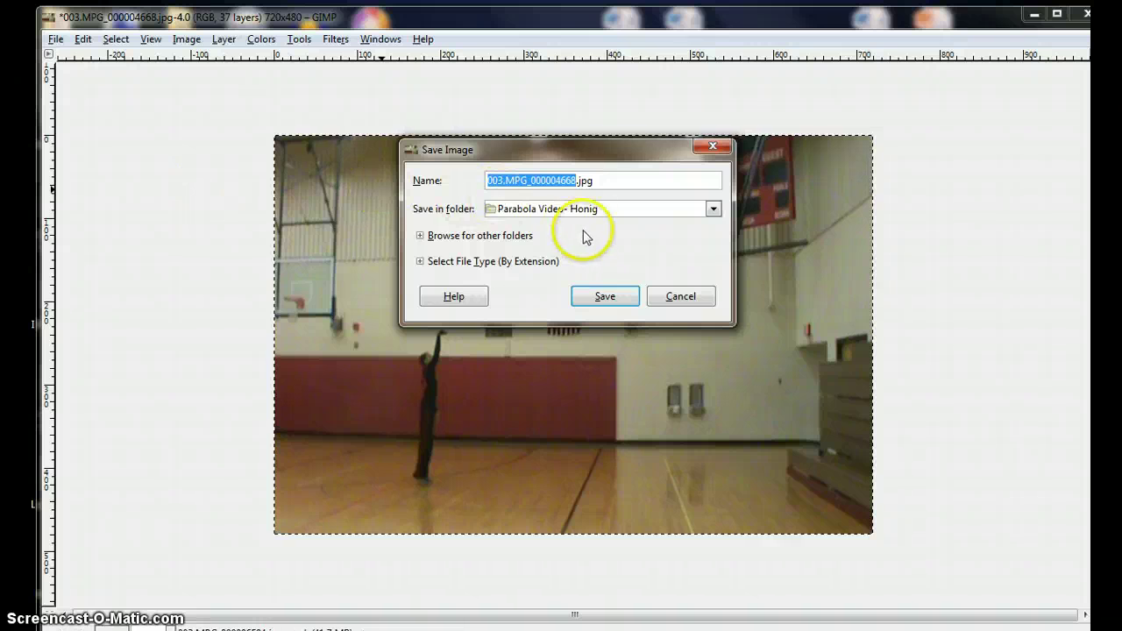
click(714, 211)
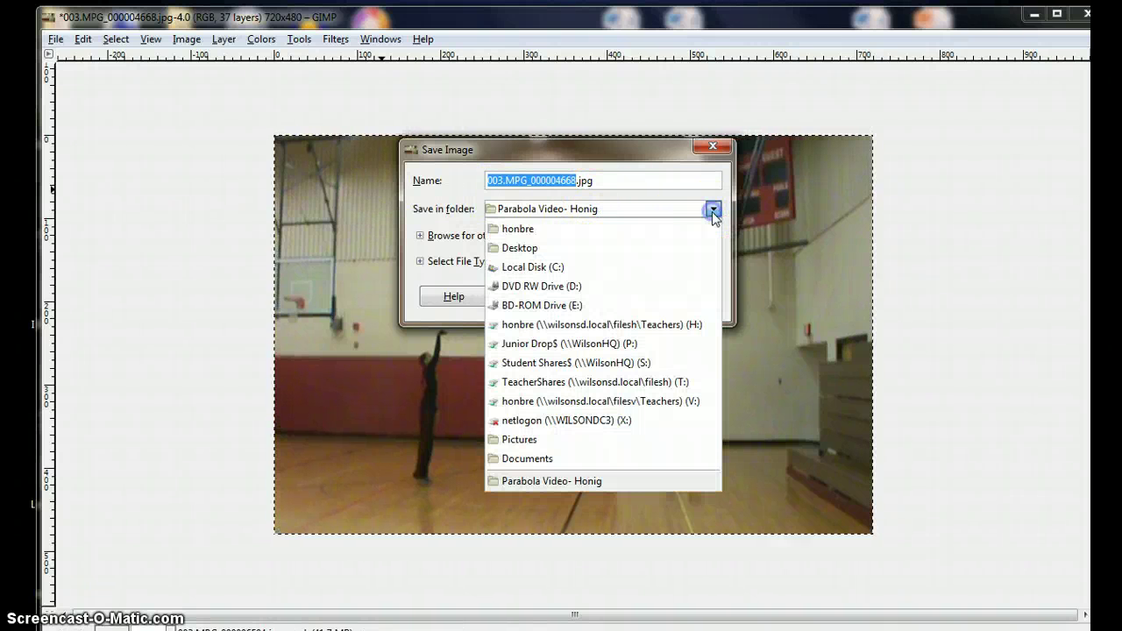
click(618, 247)
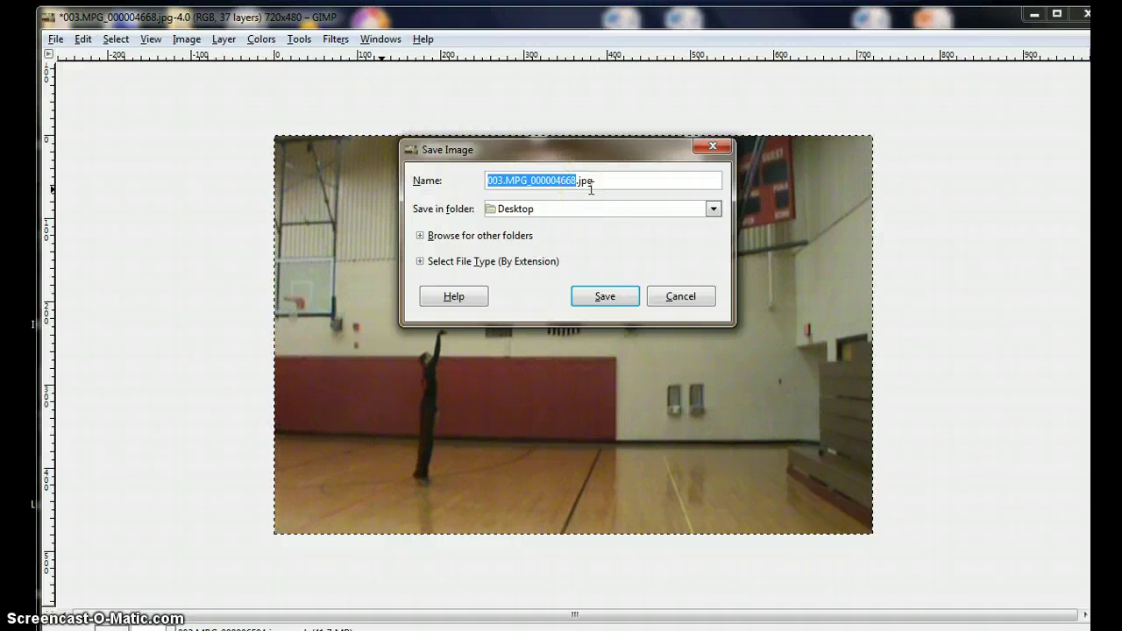
text(Honi)
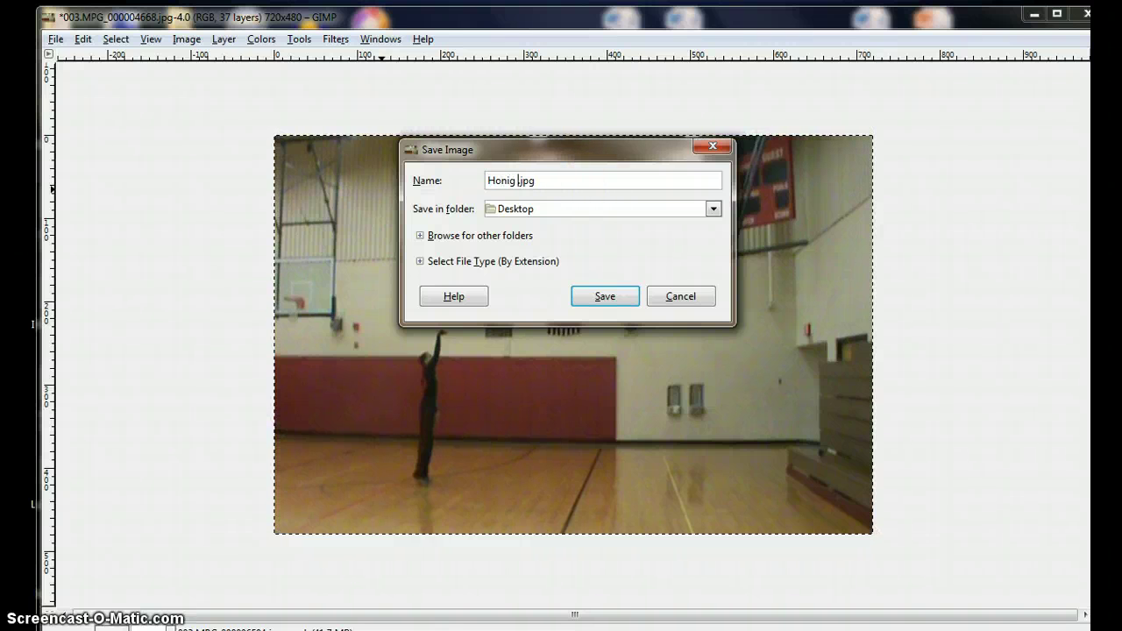
text(g Basketball Parabola)
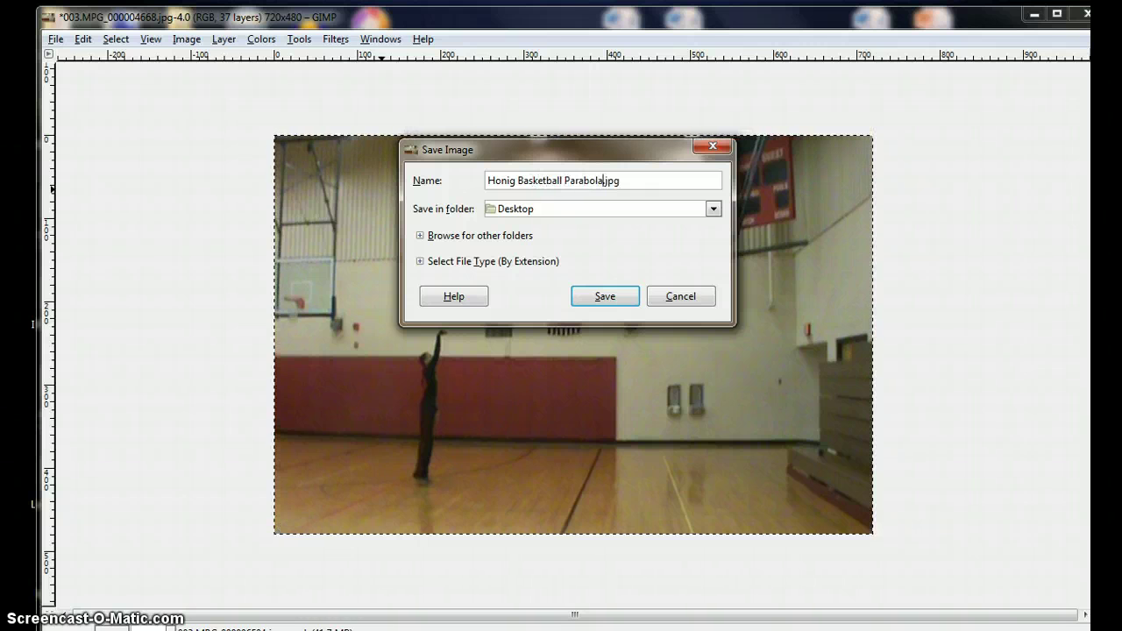
- Save the JPEG at quality 100, accepting the layer mask save and exporting with Merge Visible Layers
click(633, 297)
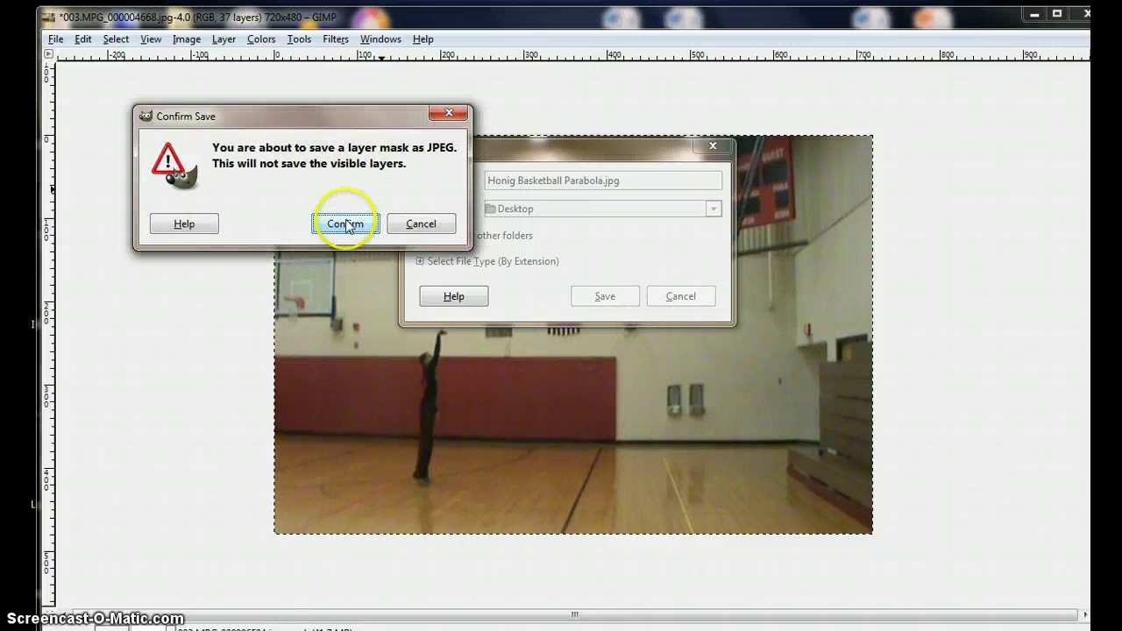
click(347, 225)
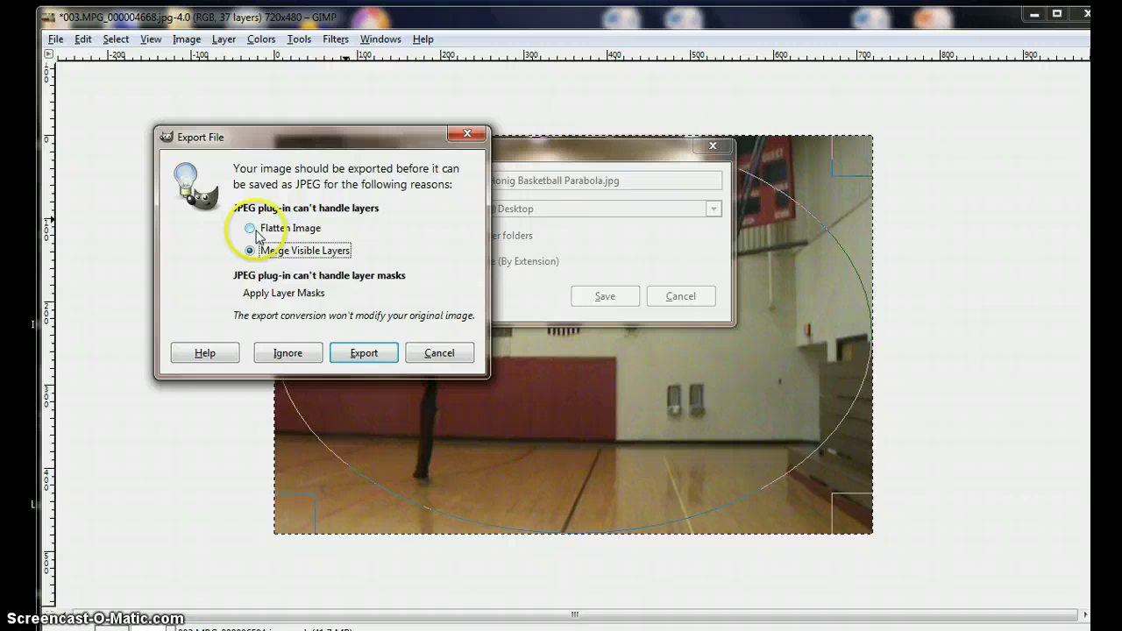
click(364, 352)
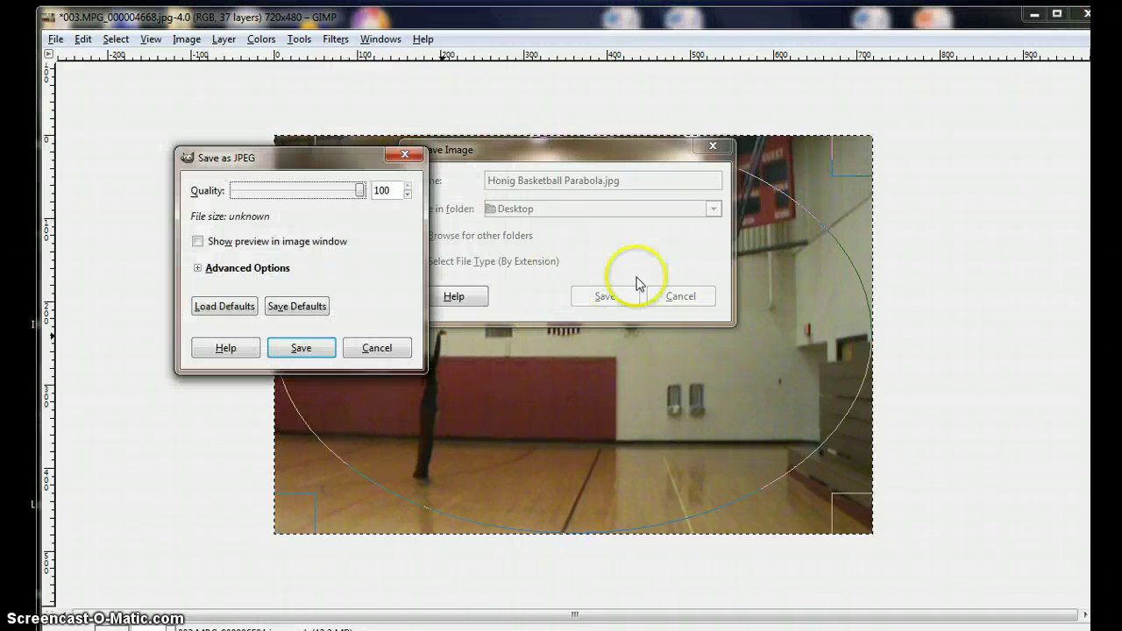
click(300, 349)
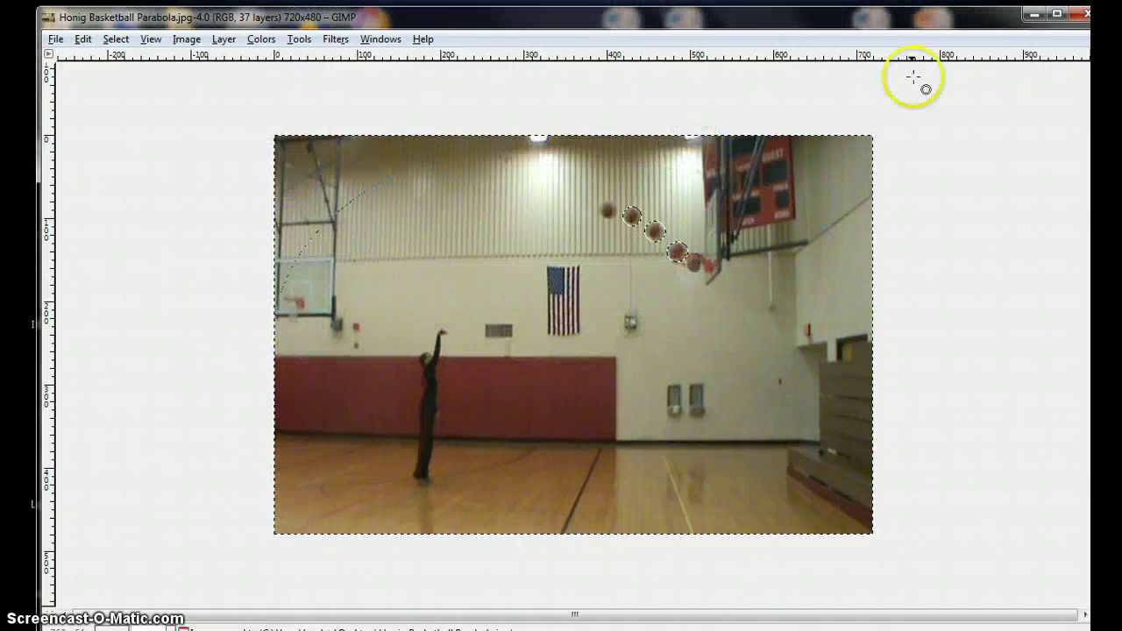
- Minimize the image window, view the saved Basketball Parabola image from the desktop, and close the viewer
click(1034, 14)
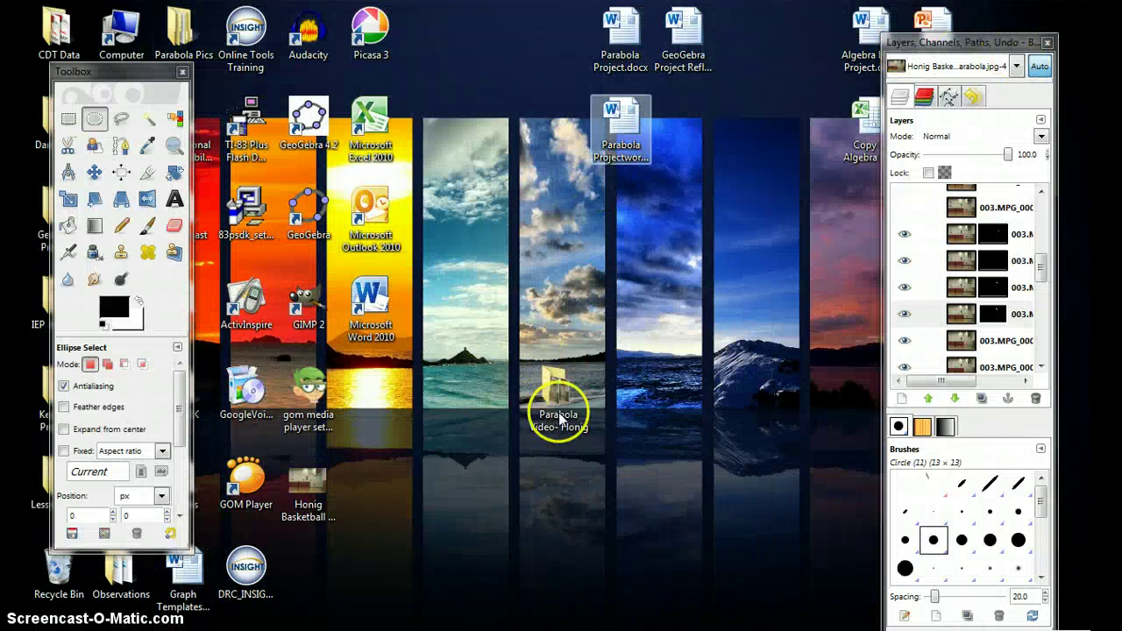
double_click(312, 481)
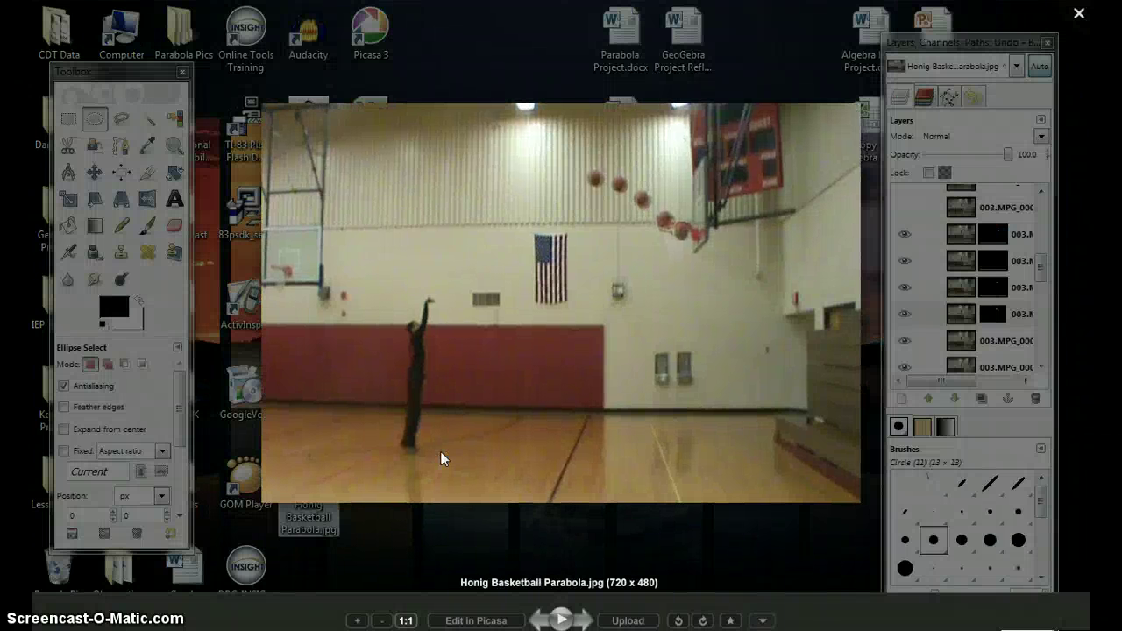
click(565, 368)
click(773, 329)
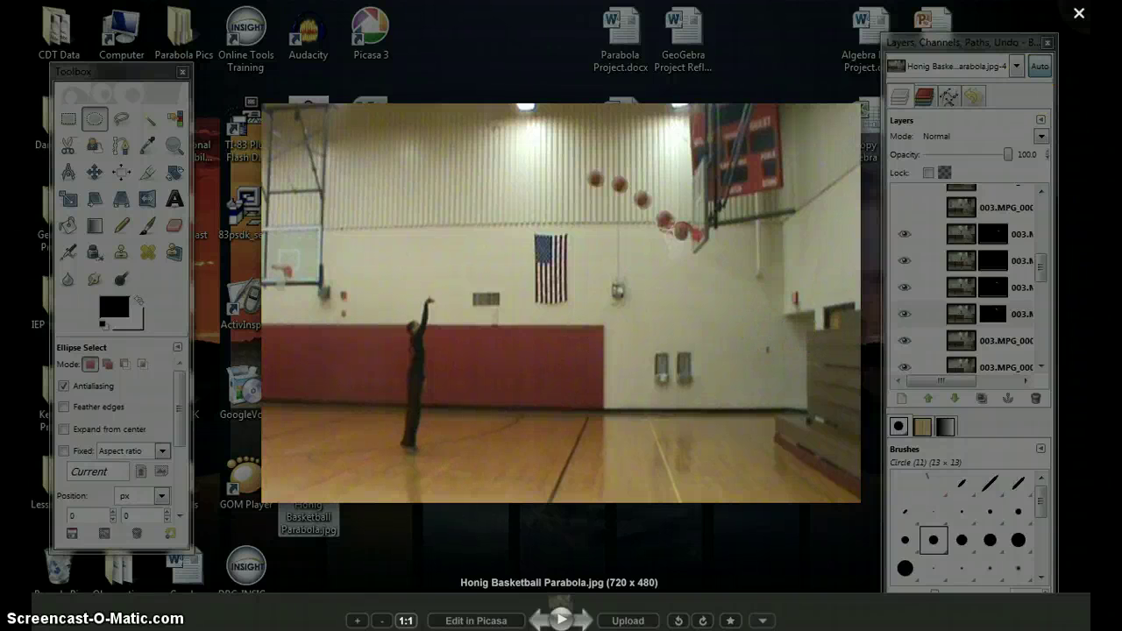
click(1087, 16)
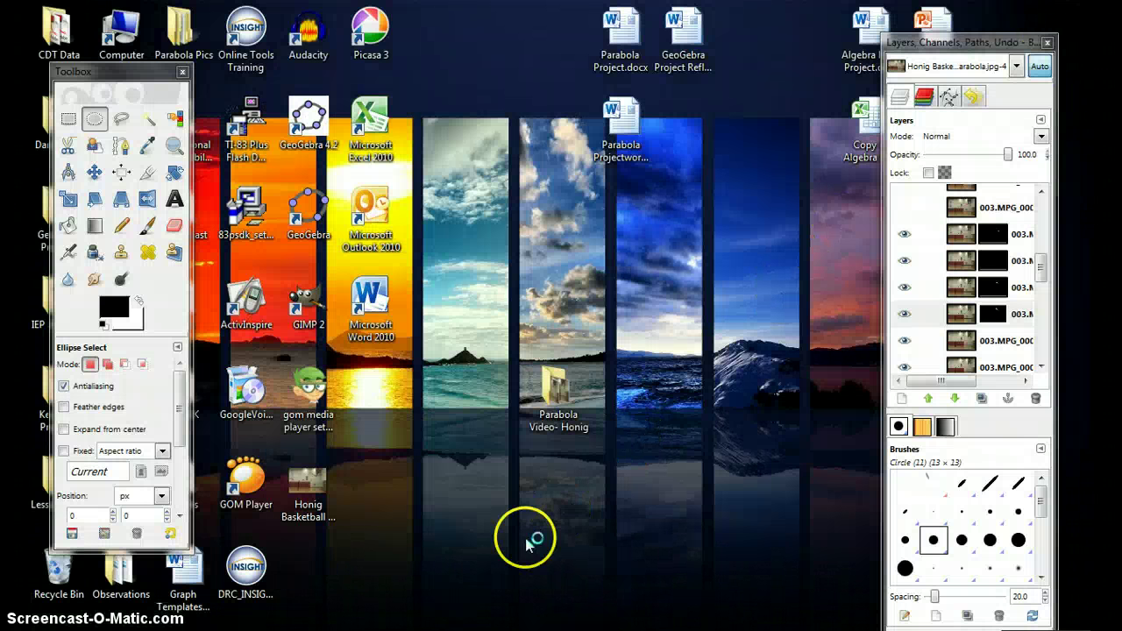